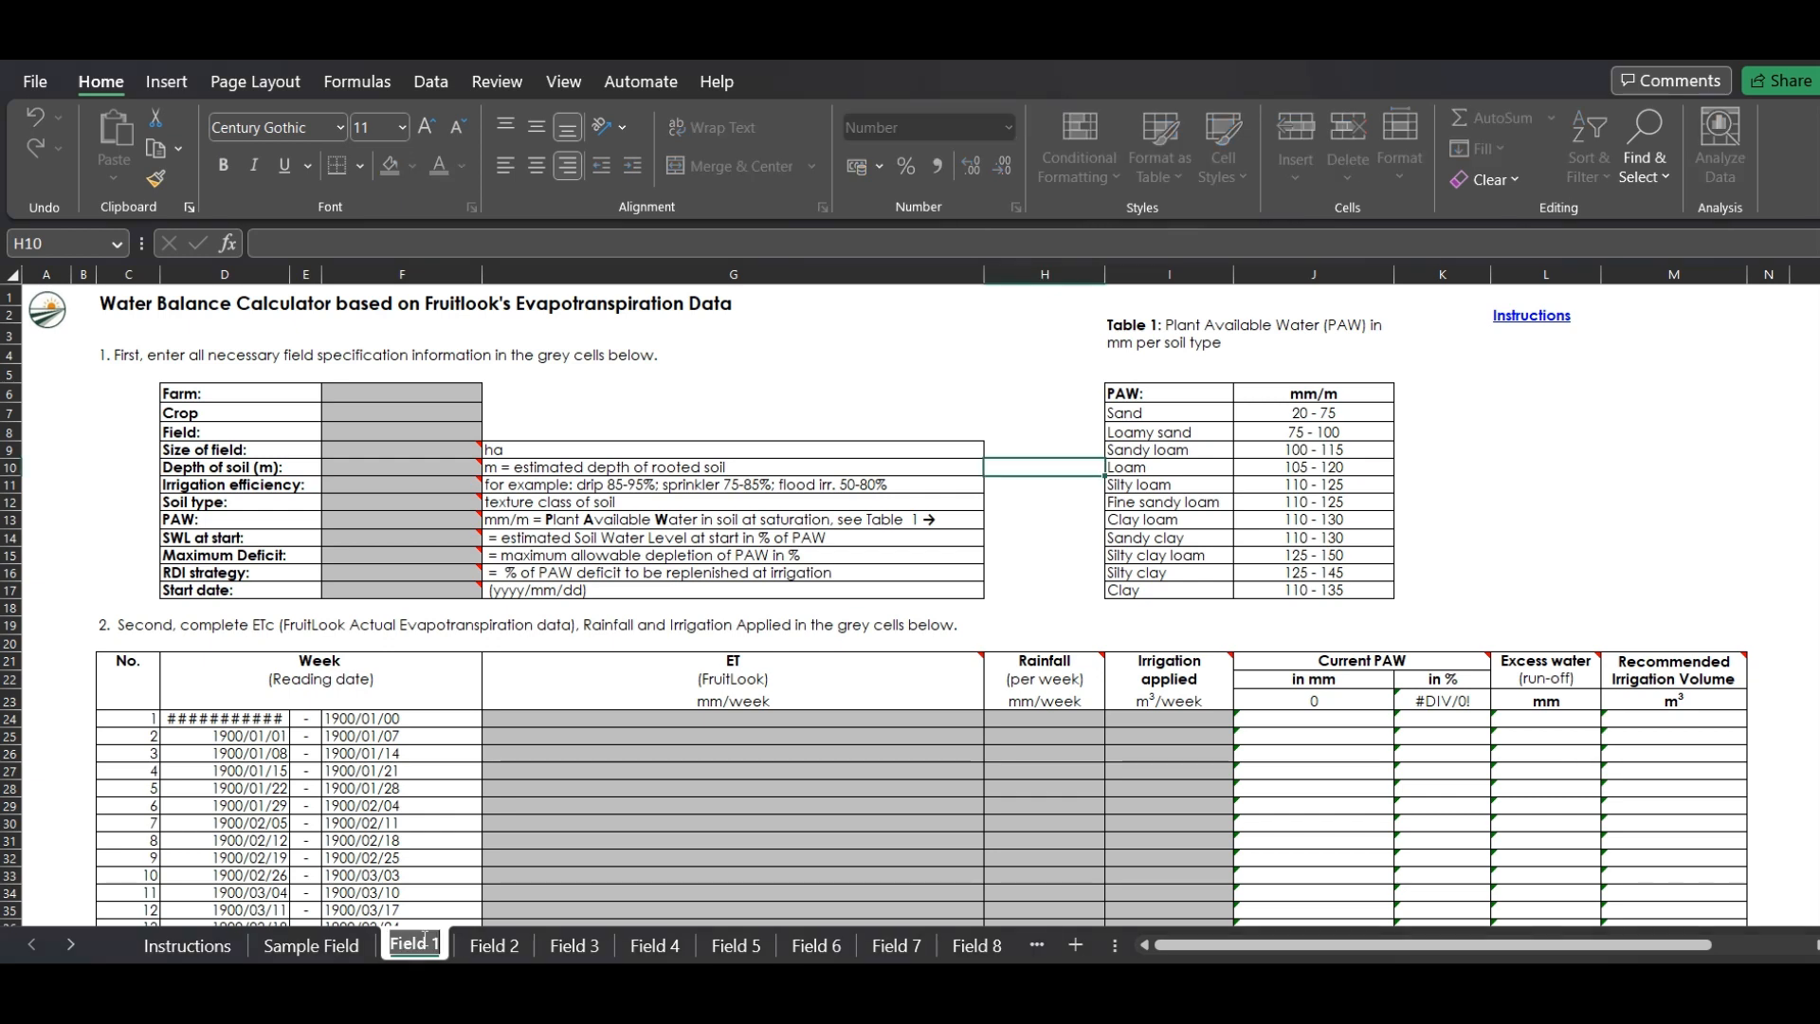
Rename the Field 1 sheet as Block A1
text(Block)
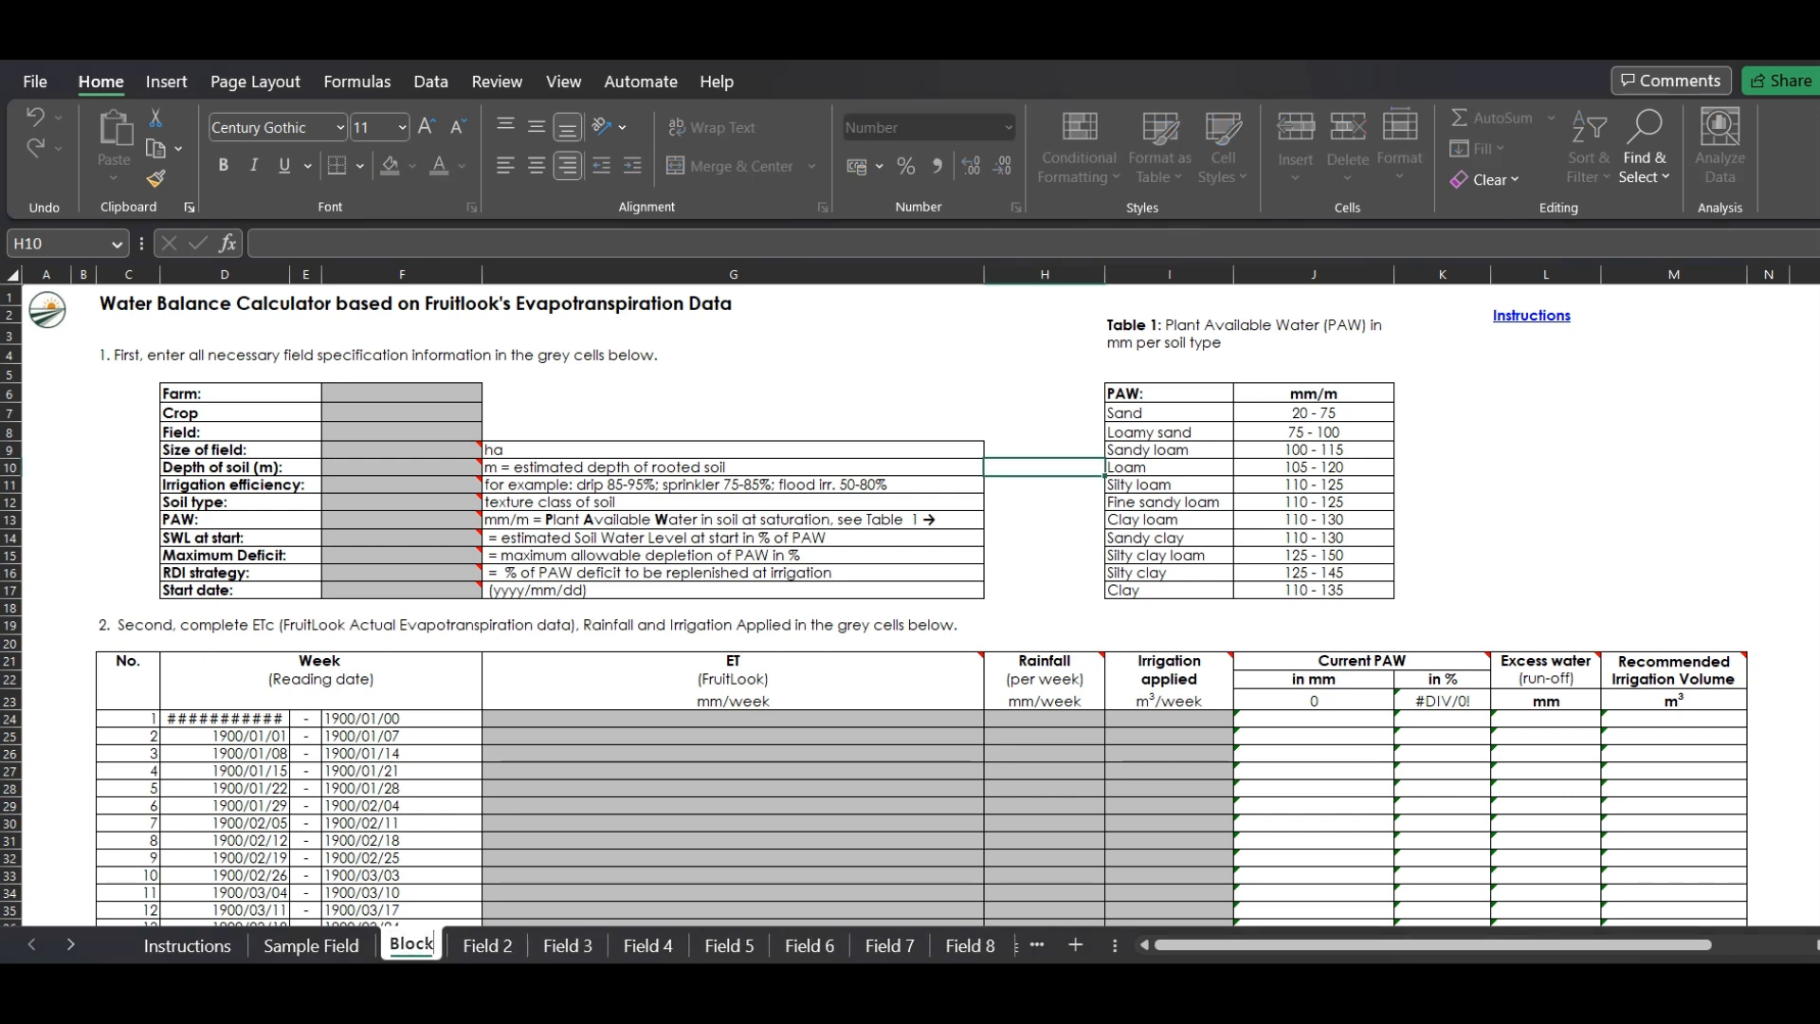
text( A1)
key(Return)
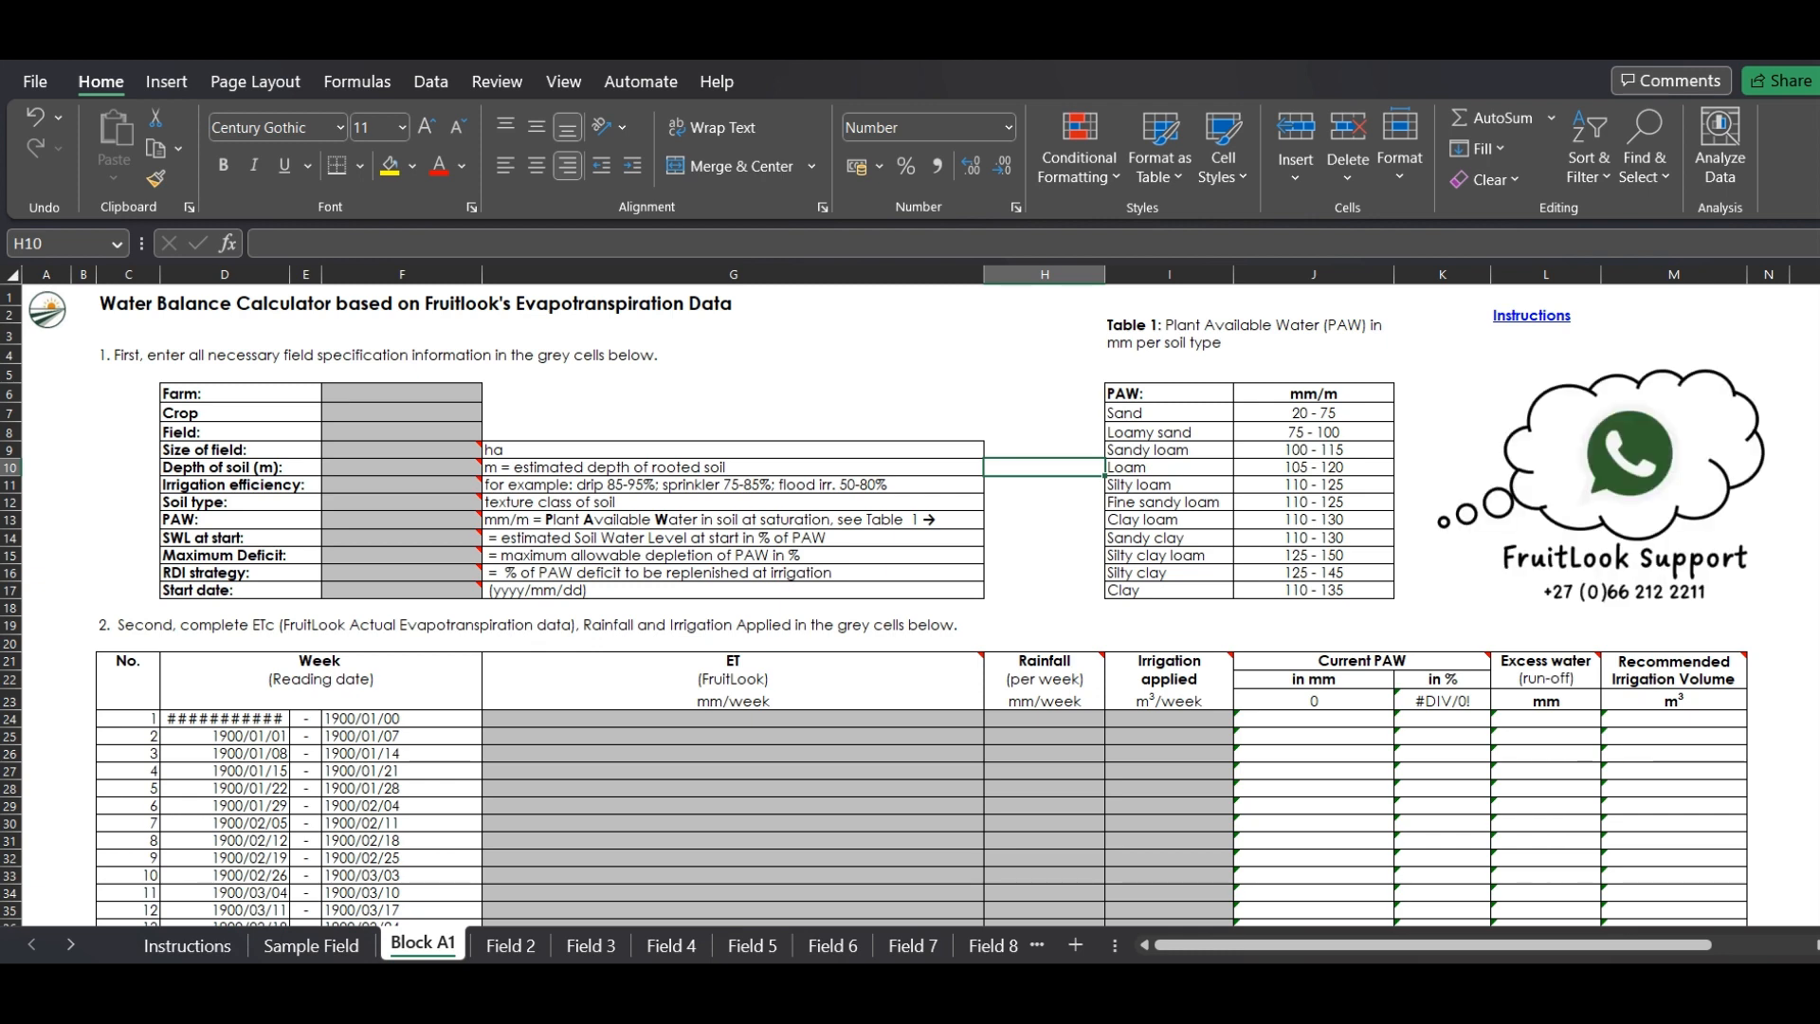
Fill in the field specifications with farm Groenfontein, crop Citrus, field Block A1 and a field size of 0,6 ha
click(402, 393)
text(Groenfontein)
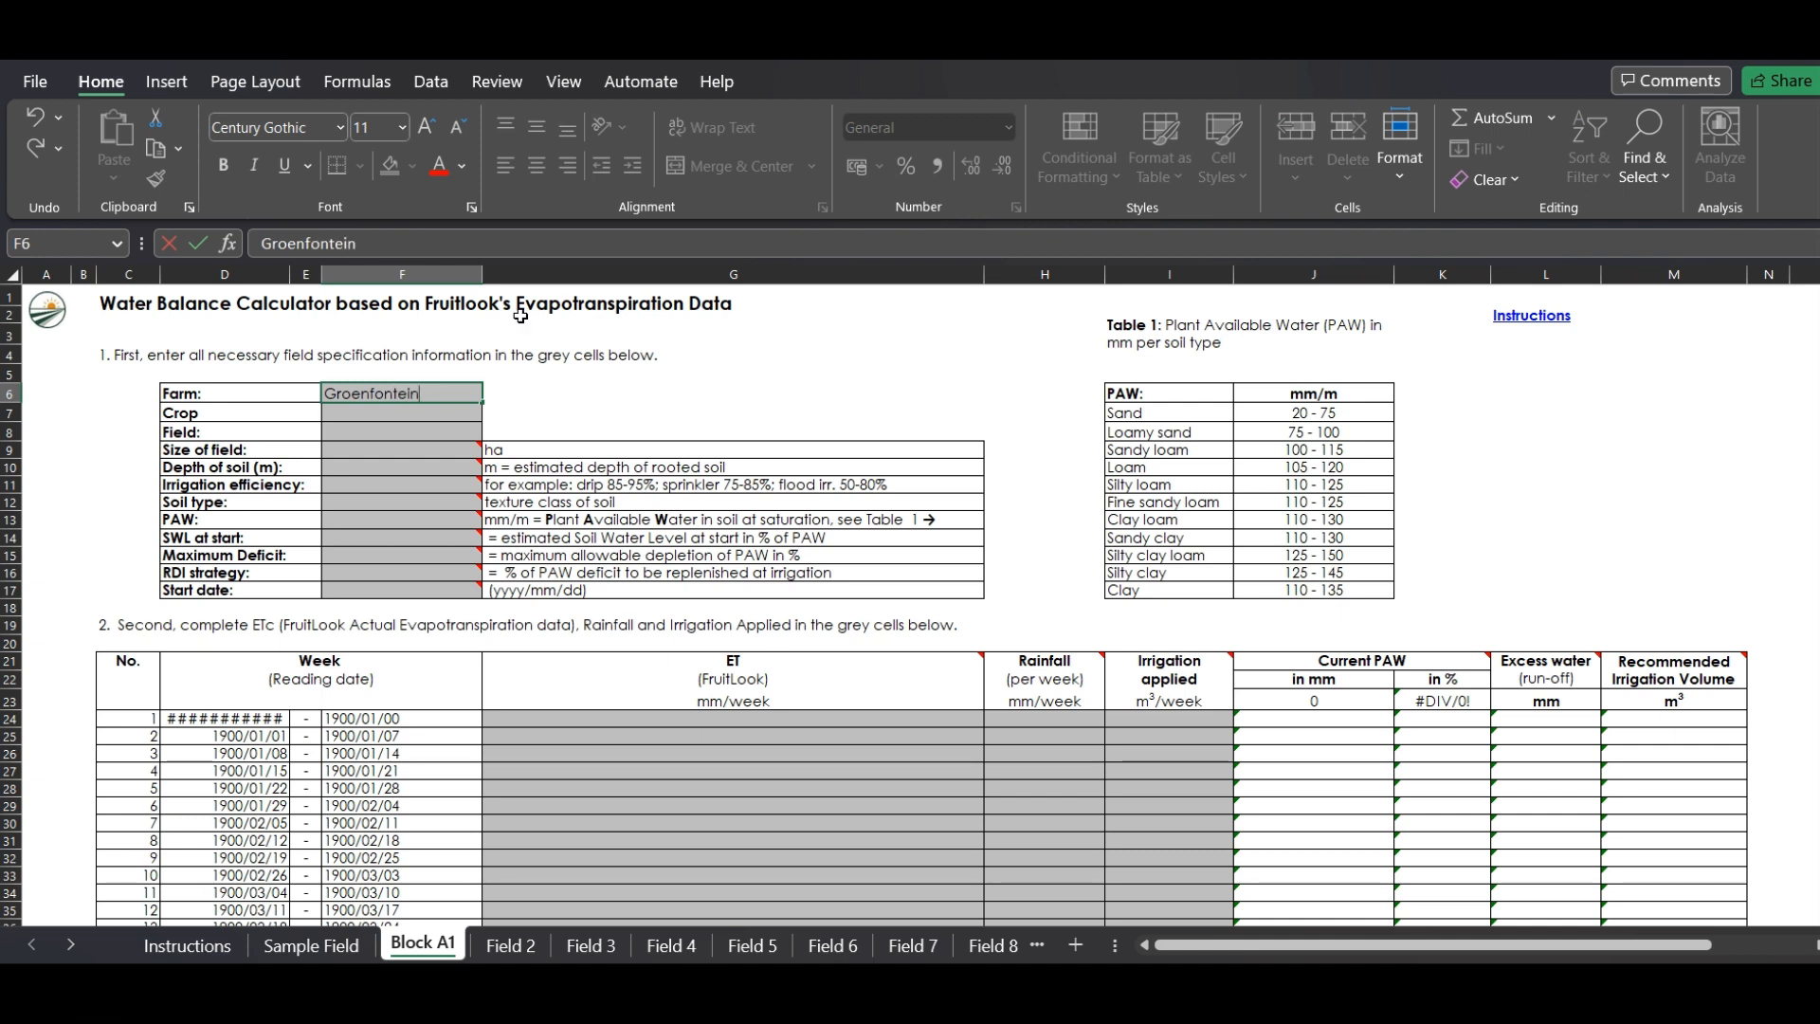
key(Return)
text(Citrus)
key(Return)
text(Block A1)
key(Return)
text(0)
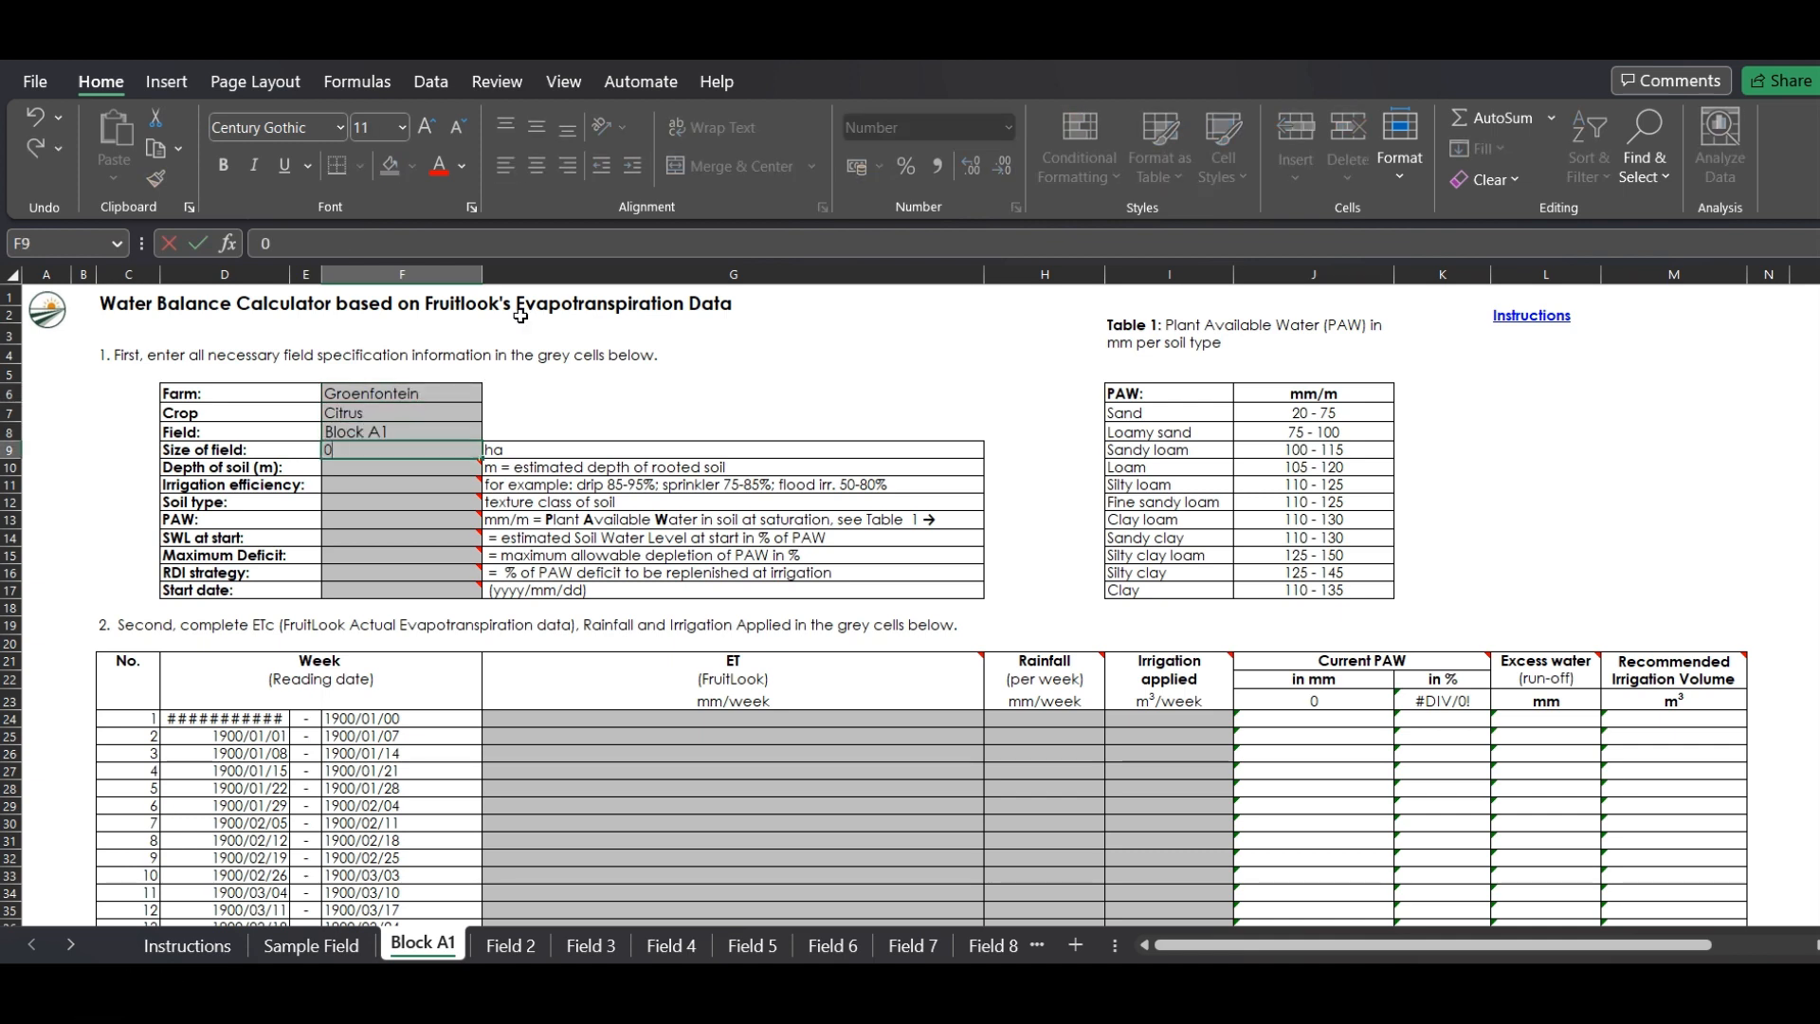
text(,6)
key(Return)
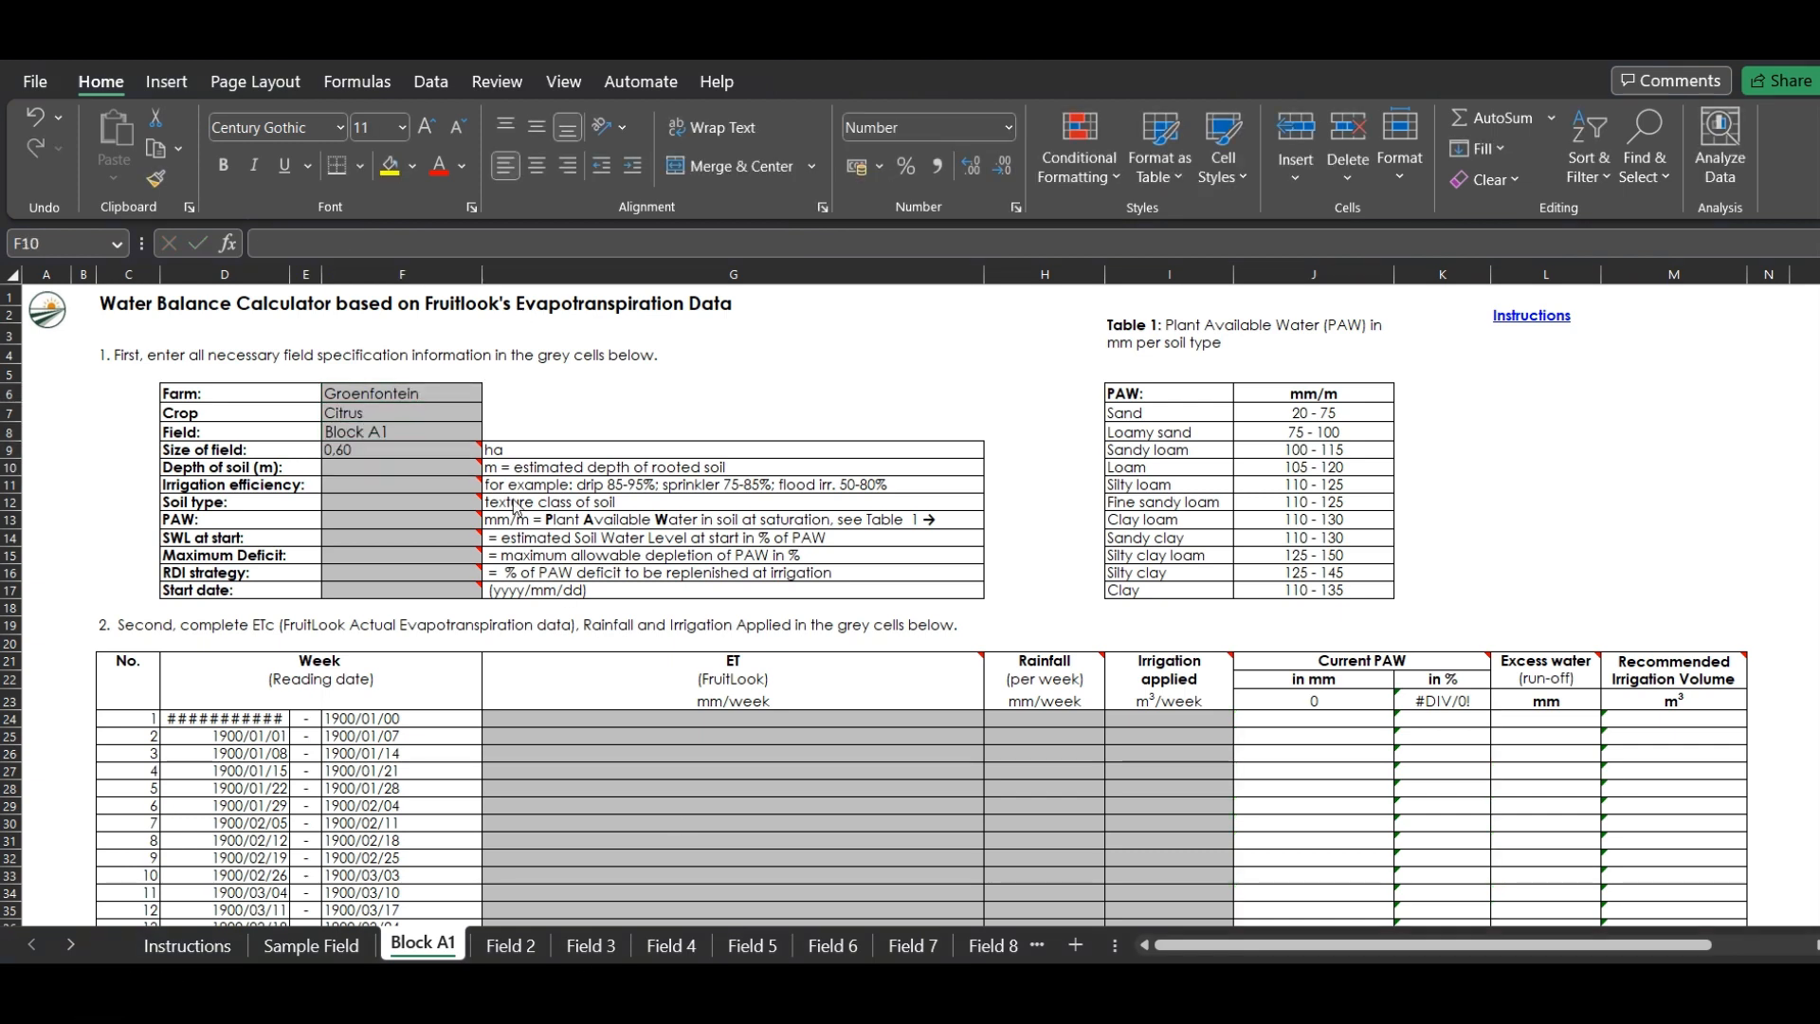
Set the depth of soil to 0,4 m and the irrigation efficiency to 95%
mouse_move(482, 462)
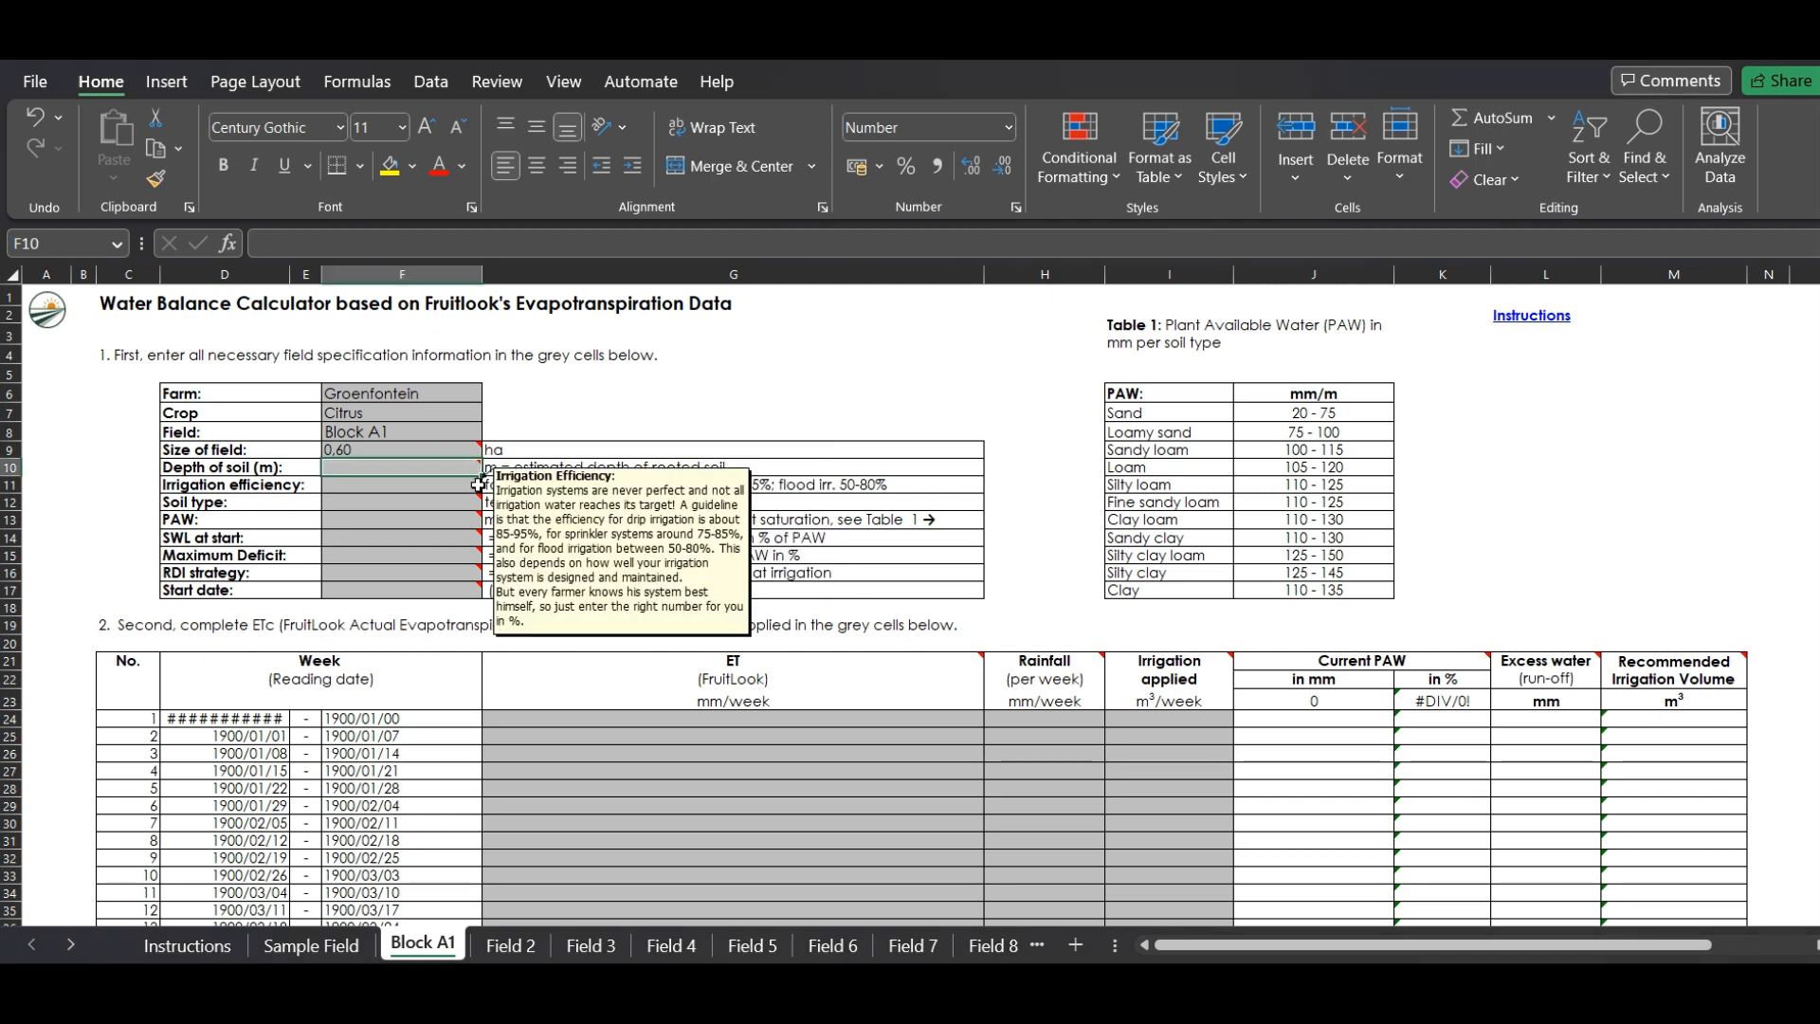
mouse_move(478, 503)
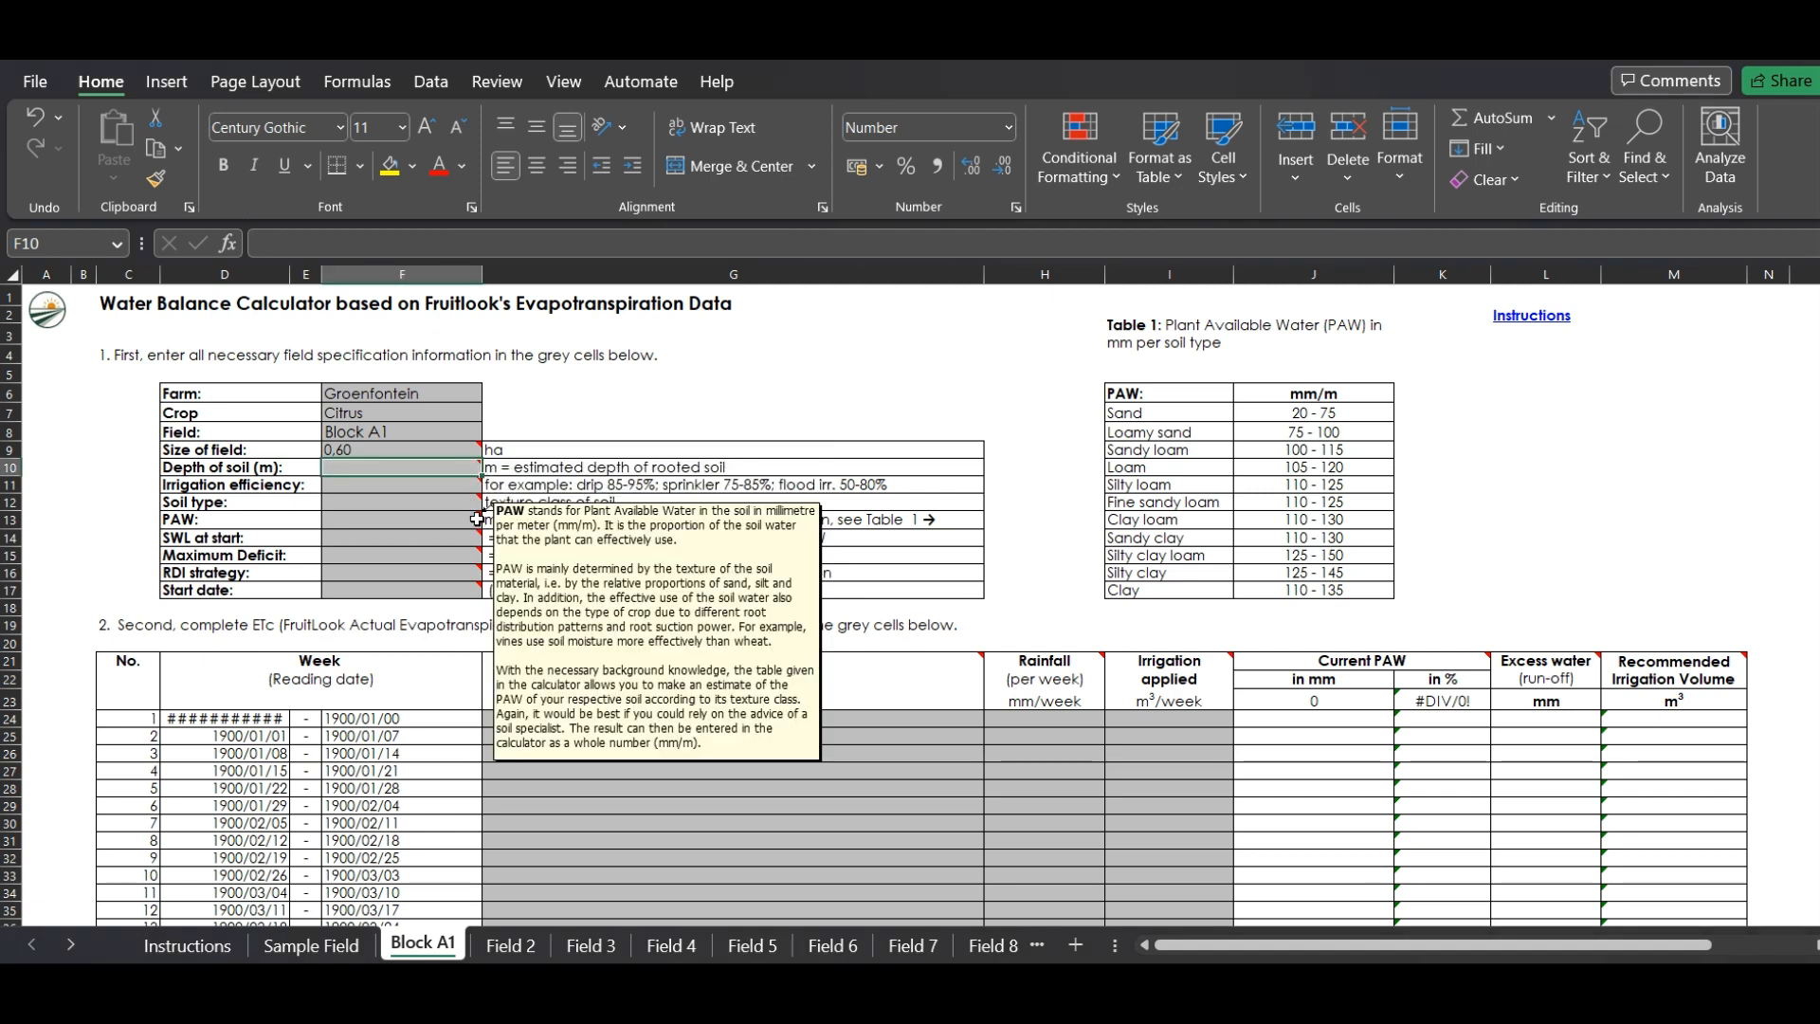
mouse_move(478, 543)
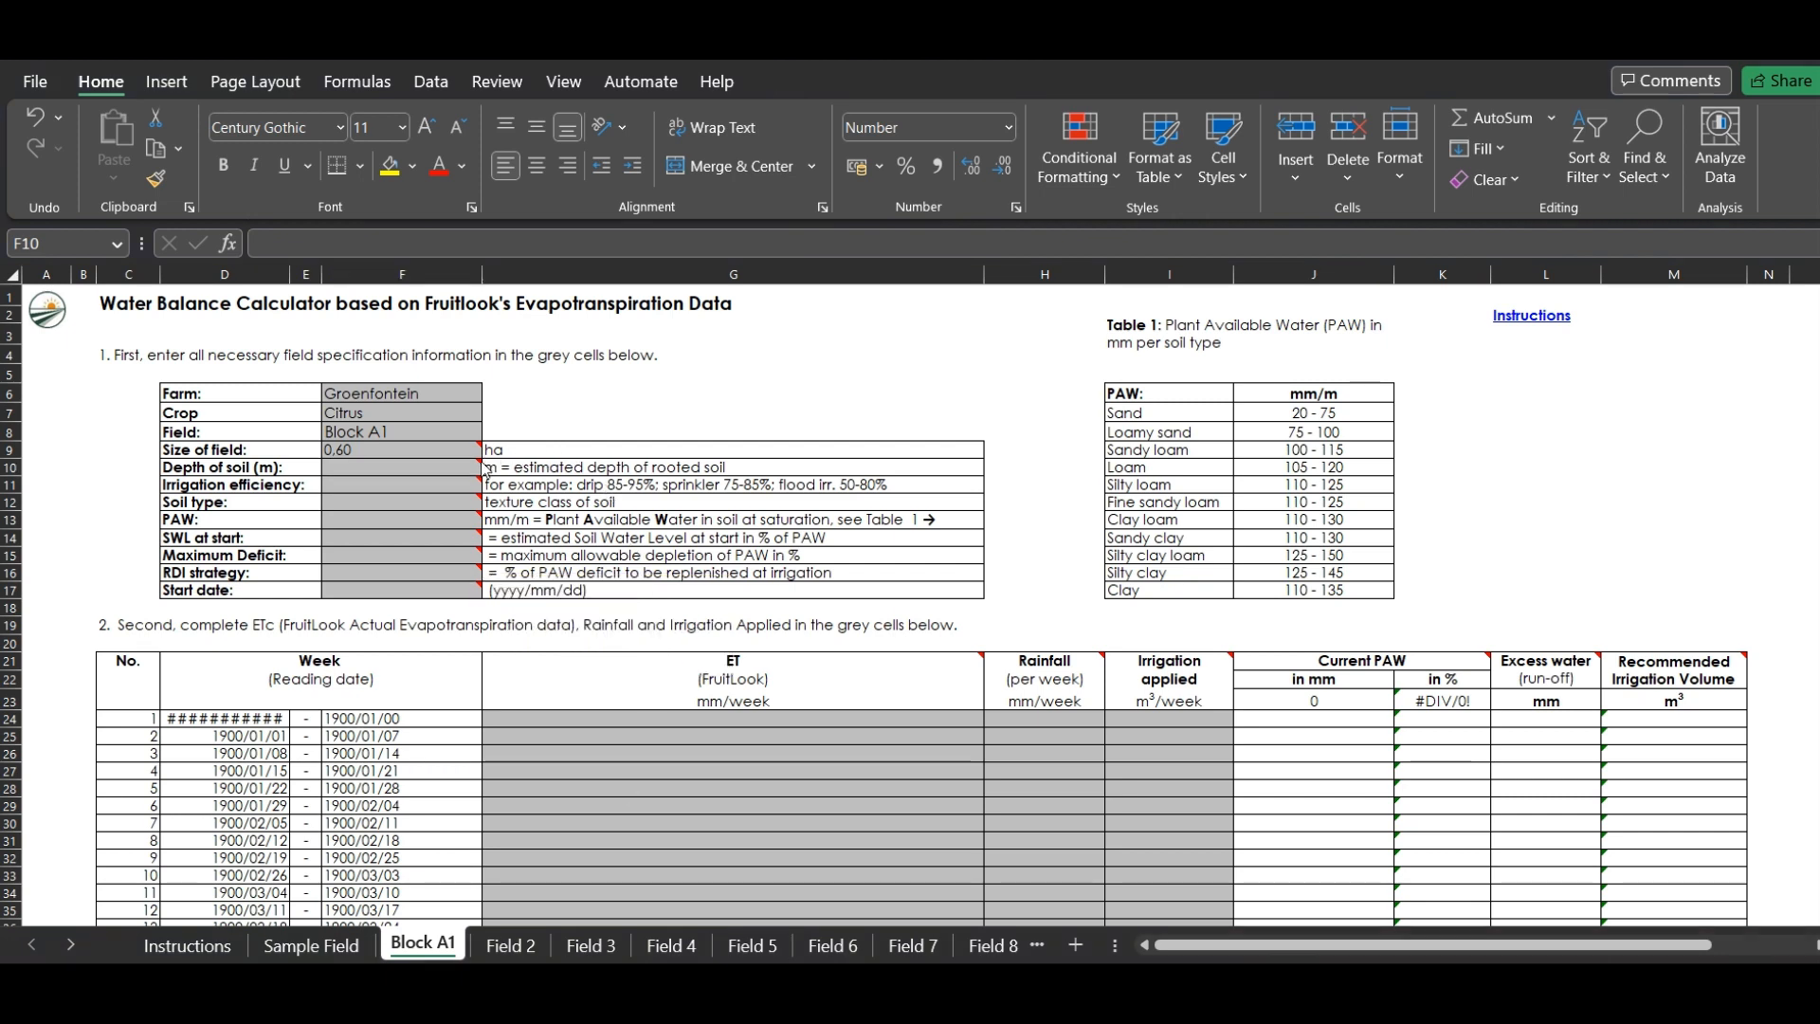
click(446, 466)
text(0,4)
key(Return)
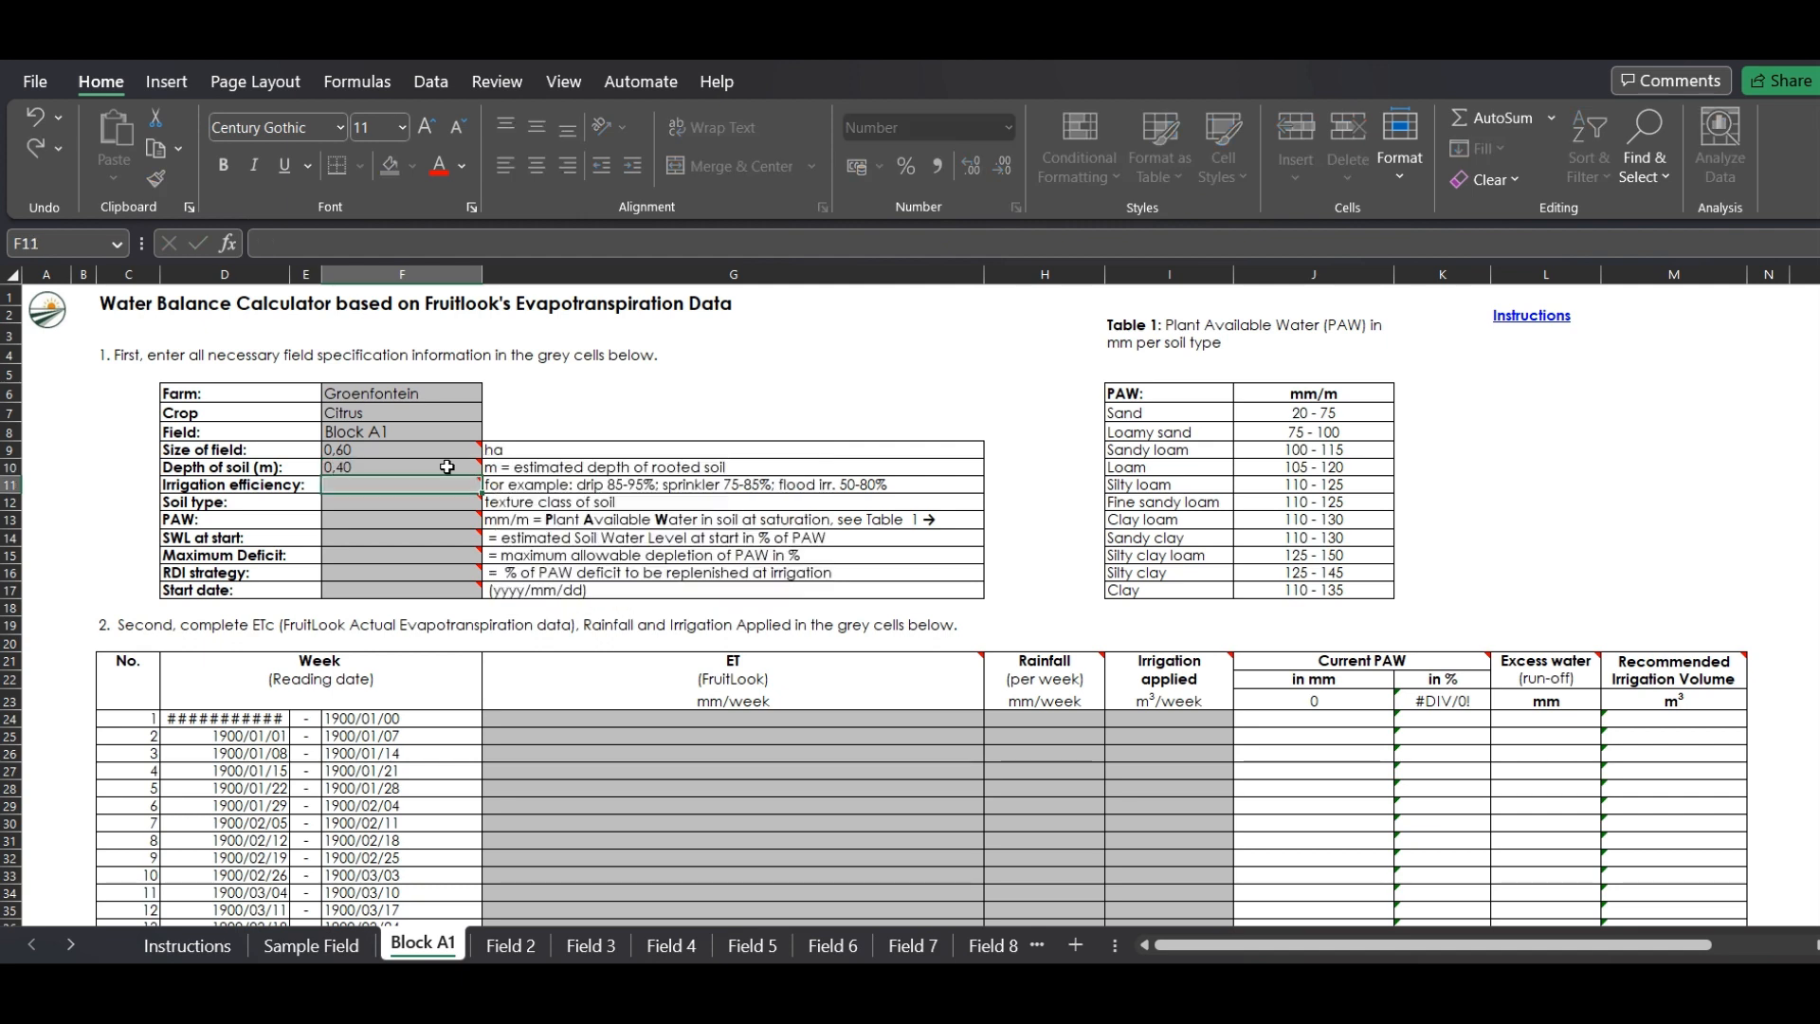
text(95)
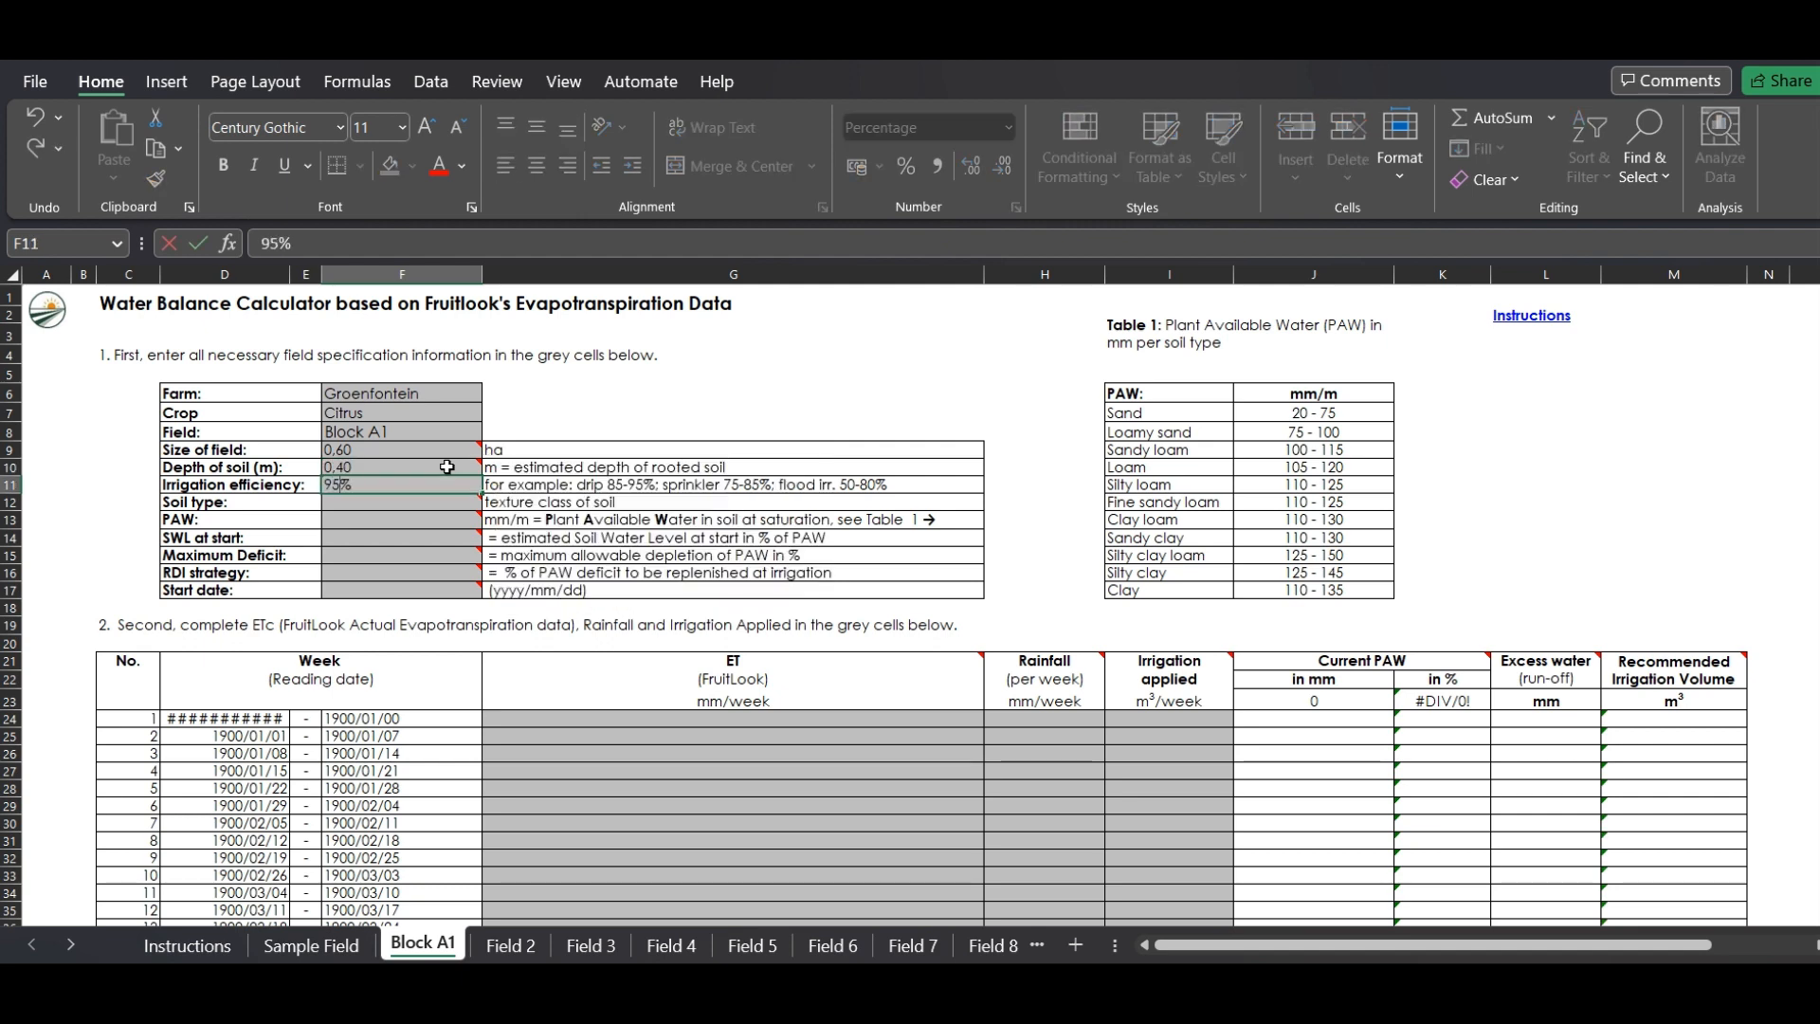
key(Return)
Enter Fine sandy loam as the soil type and set its PAW to 110 mm/m
text(Fine)
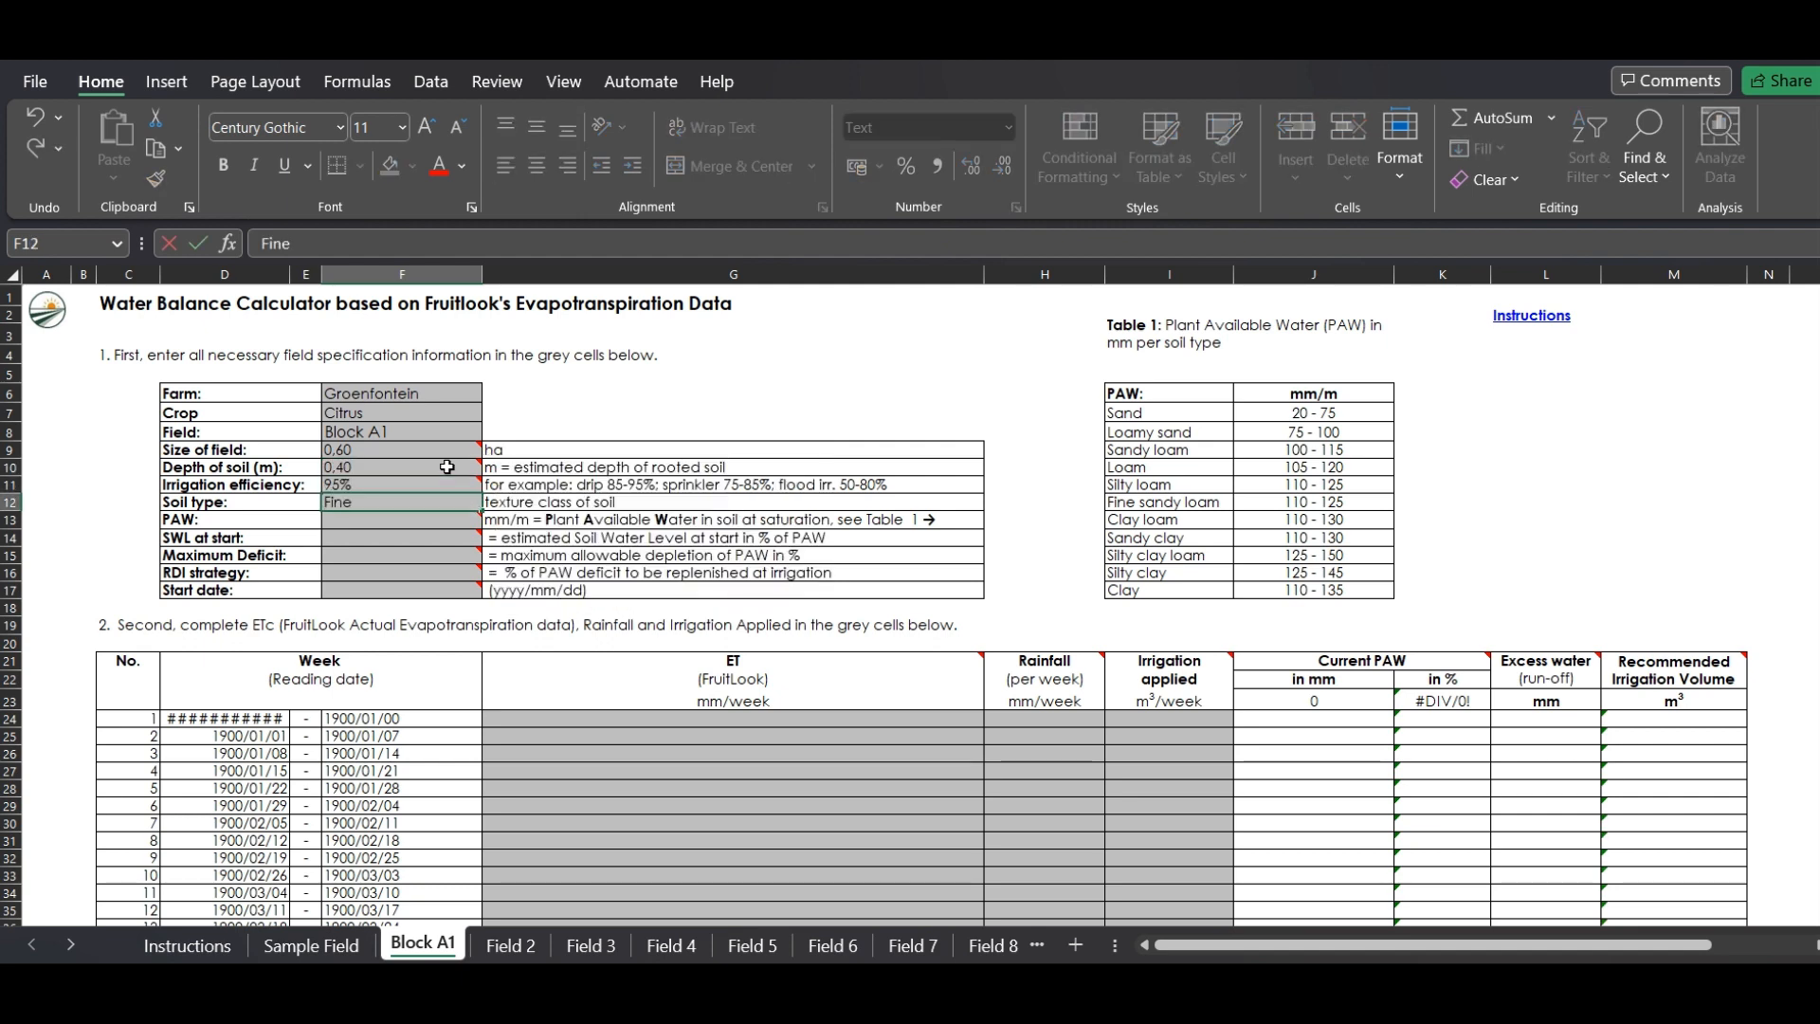
text( sandy loam)
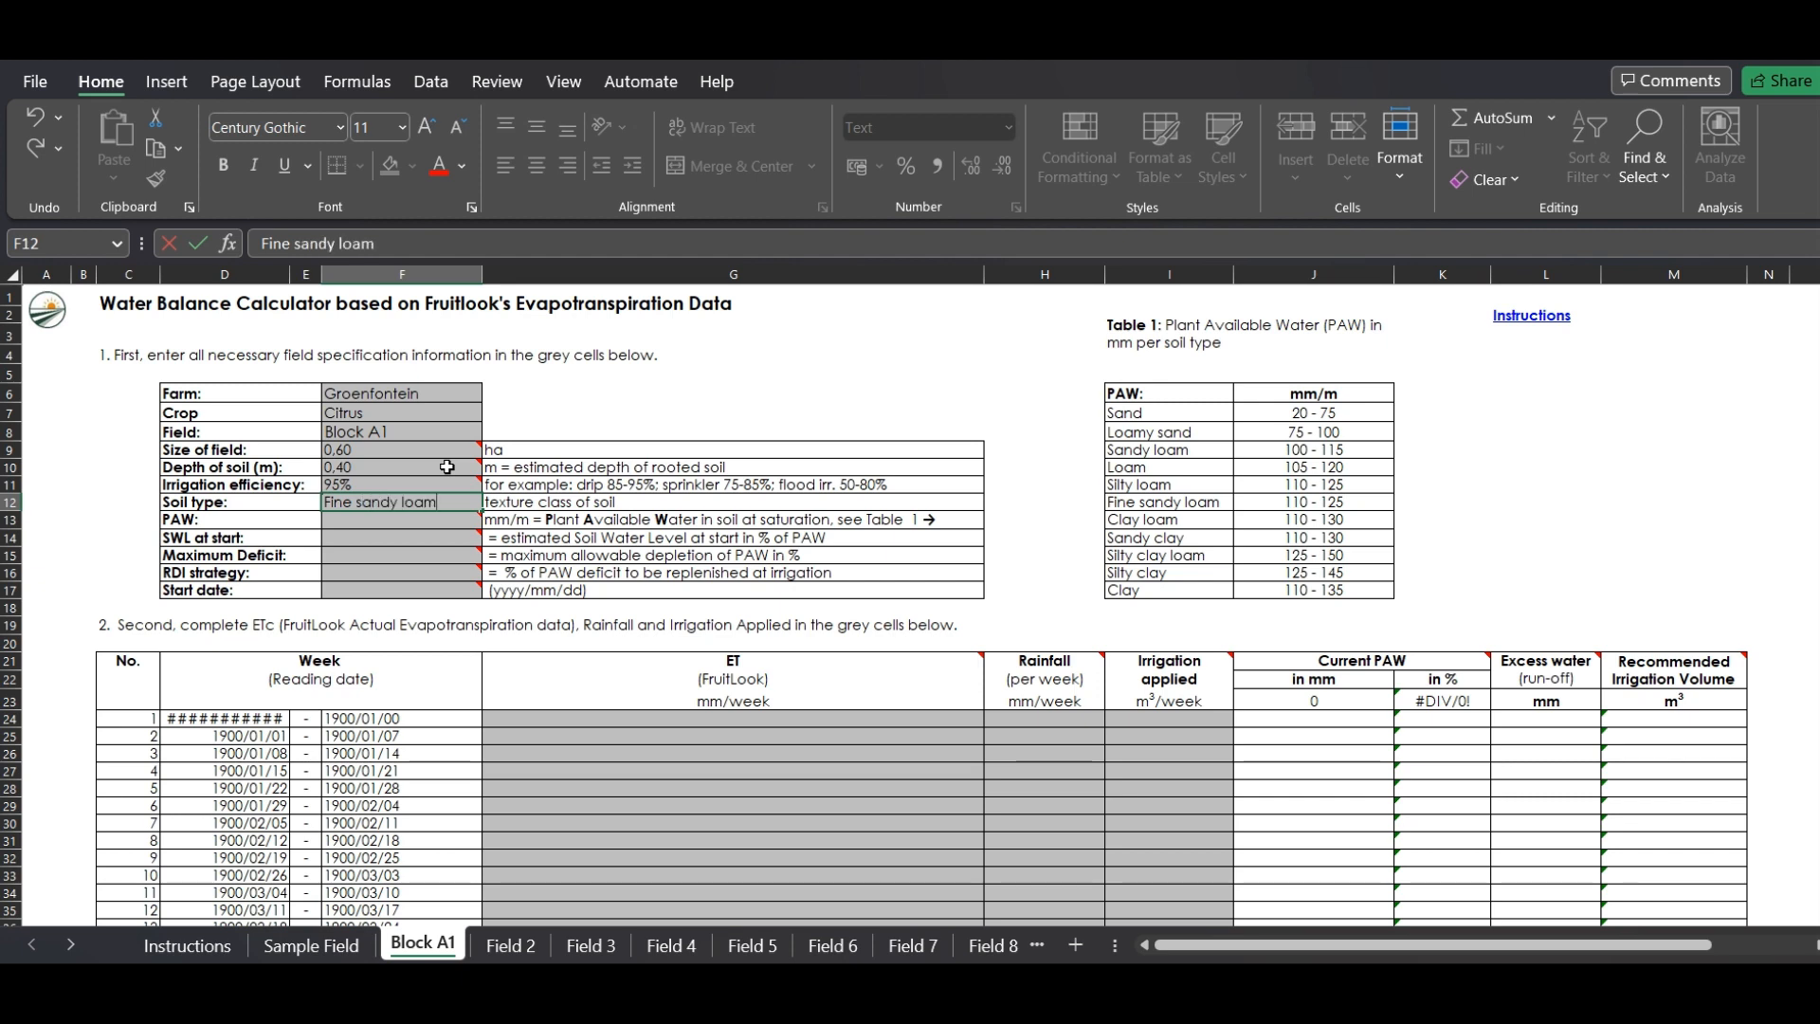
key(Return)
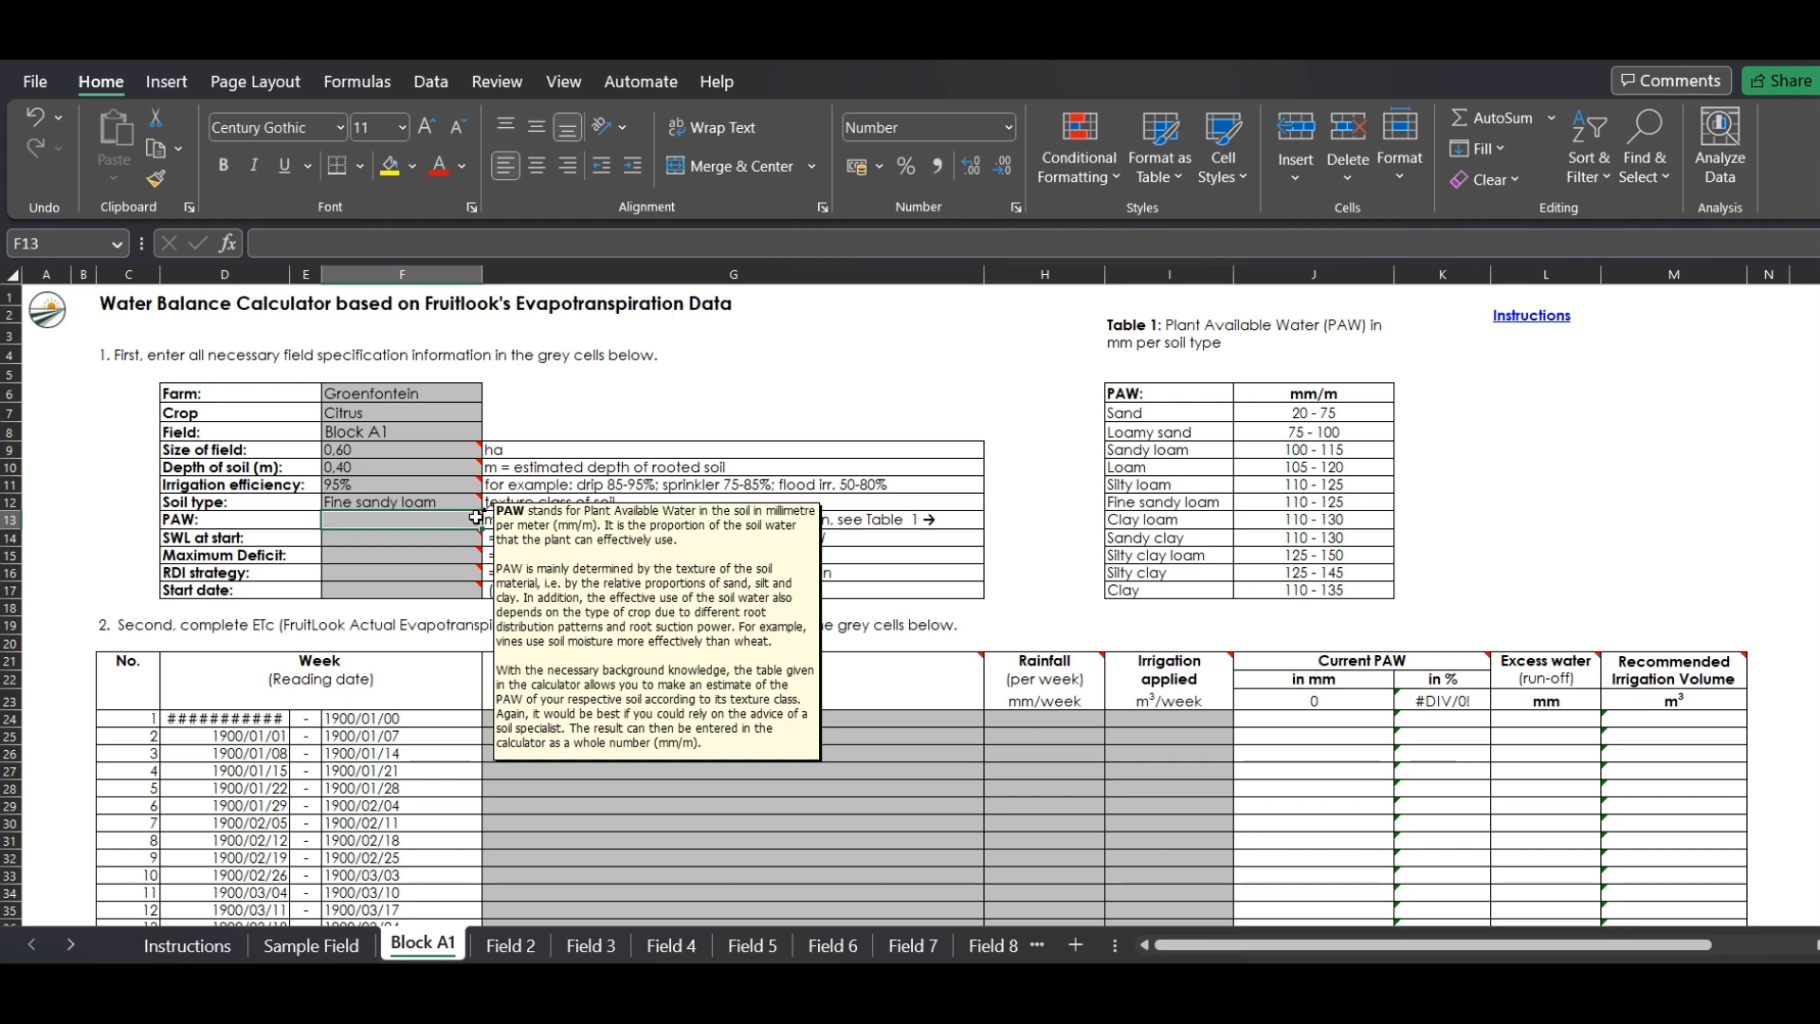
text(110)
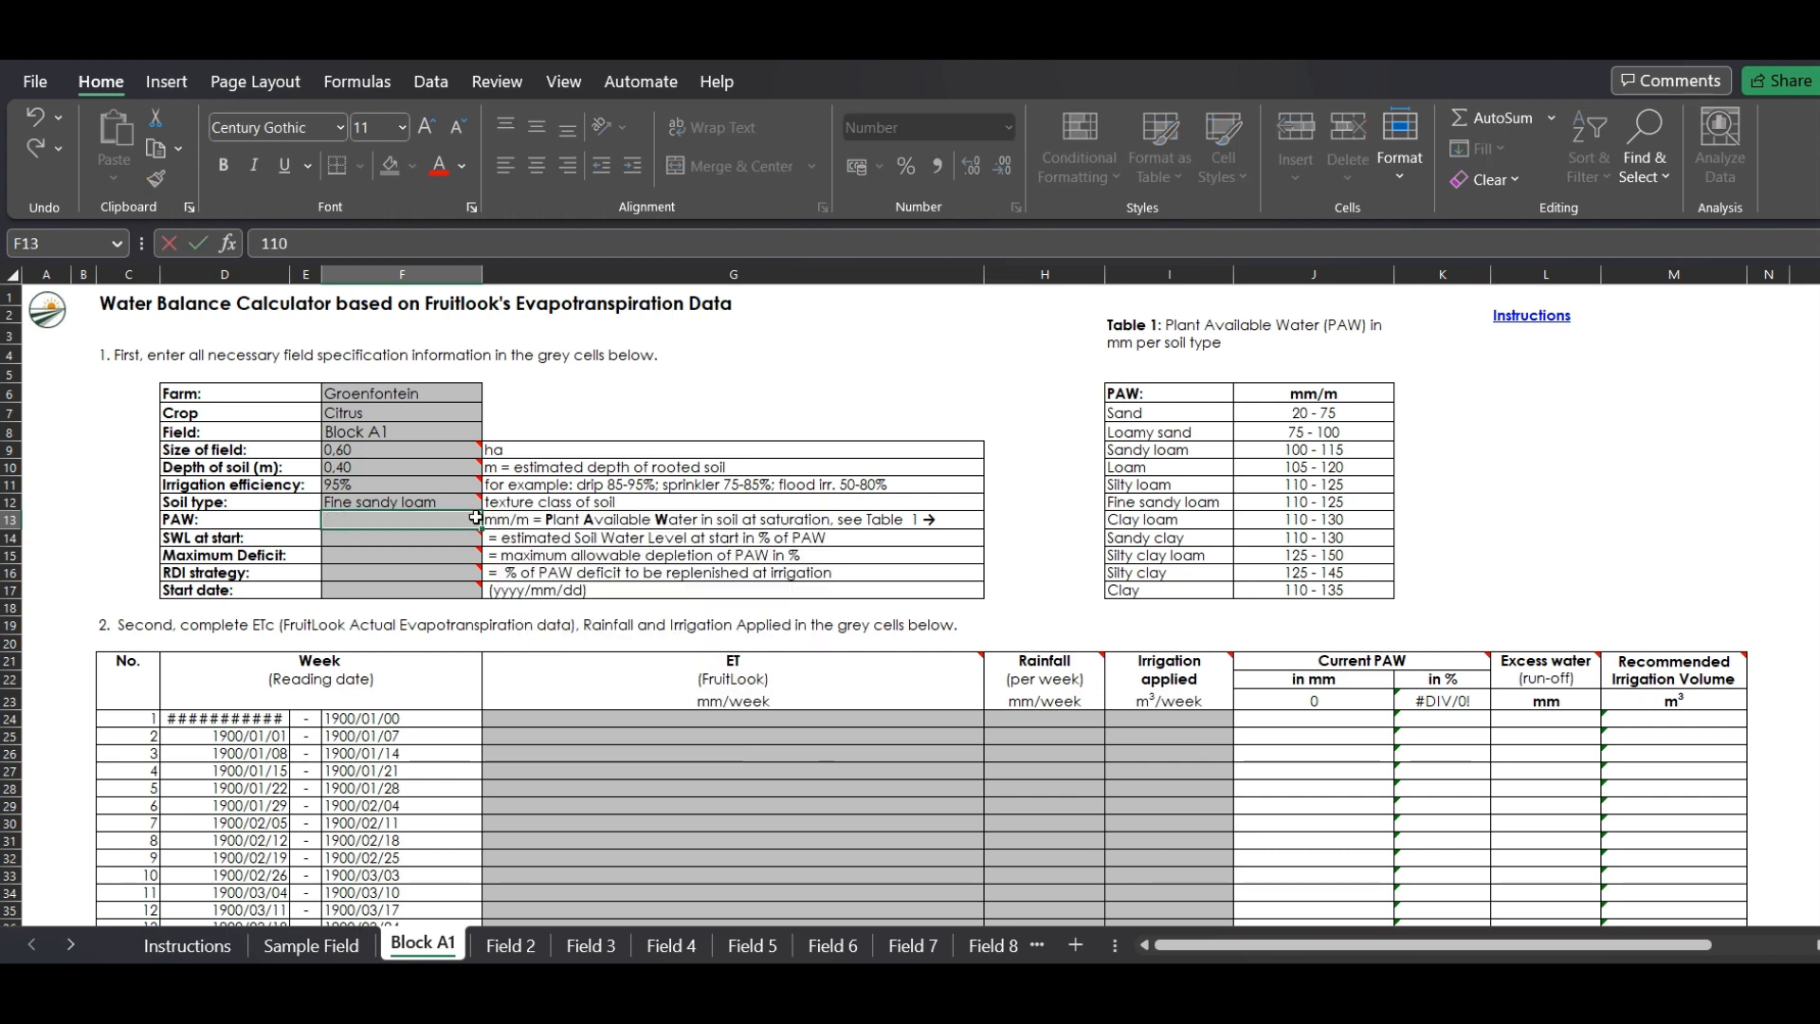
key(Return)
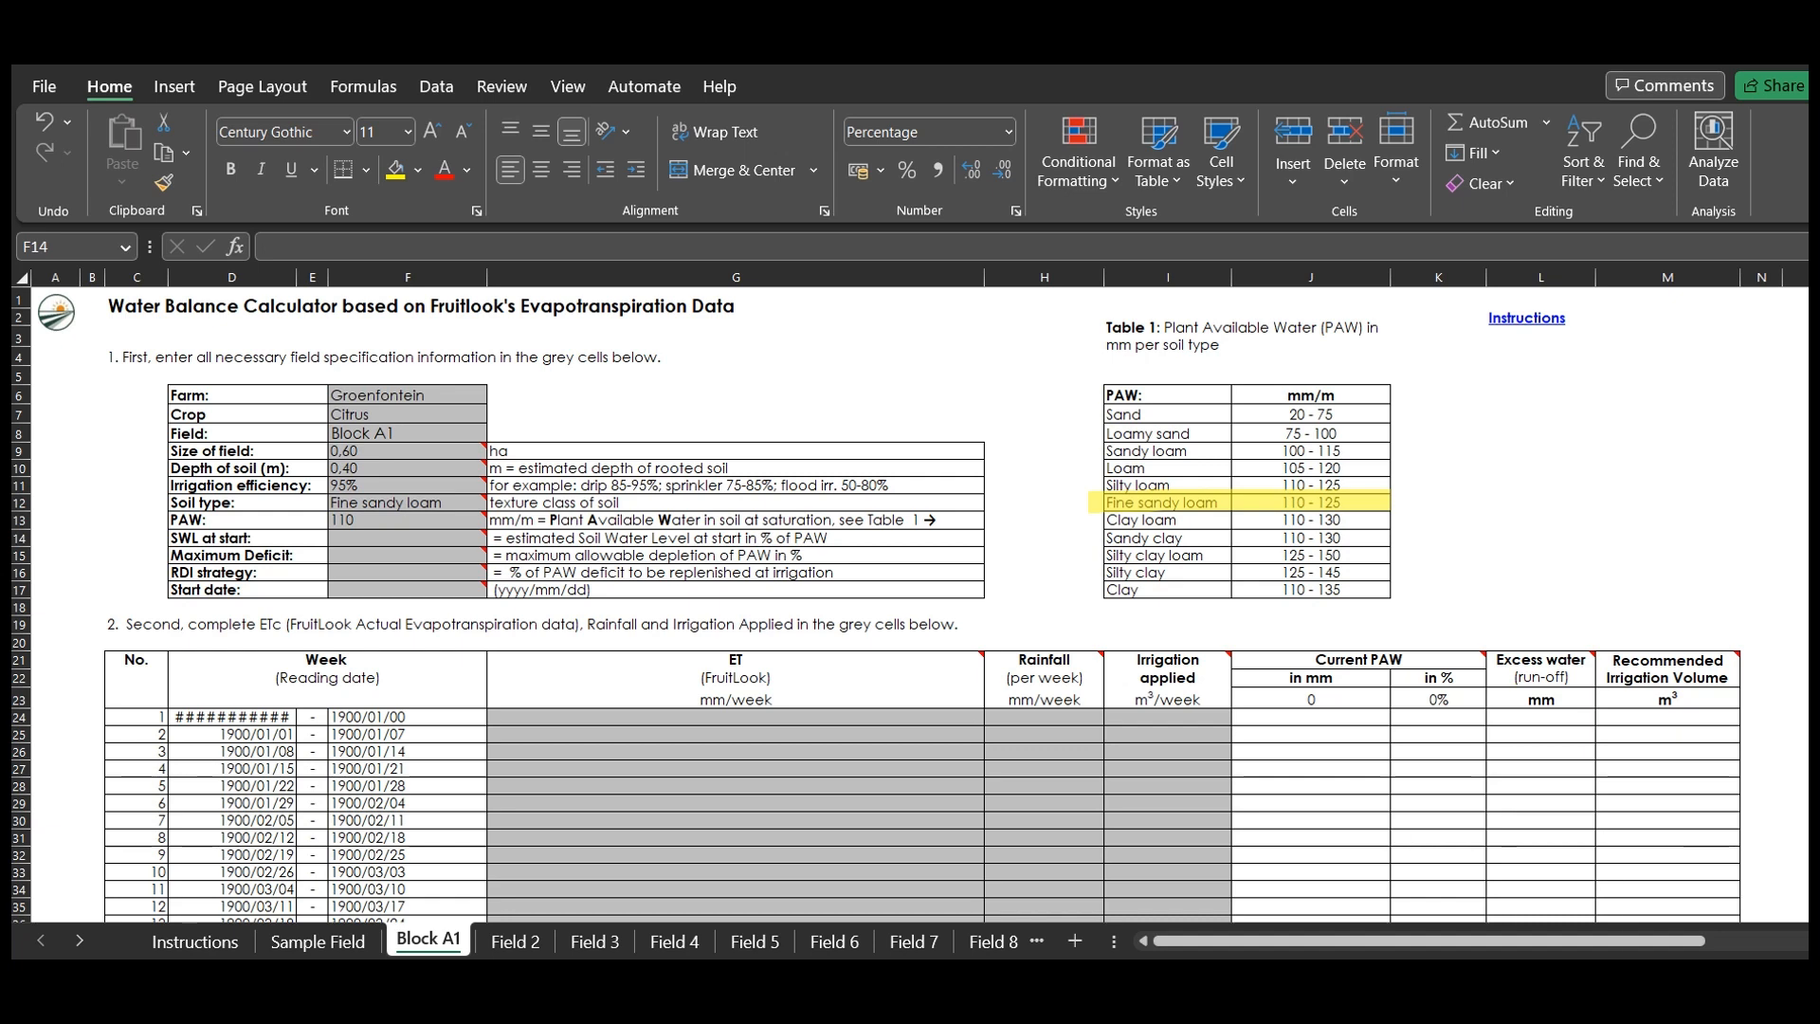
Set the soil water level at start to 60% and the maximum deficit to 70%
mouse_move(486, 536)
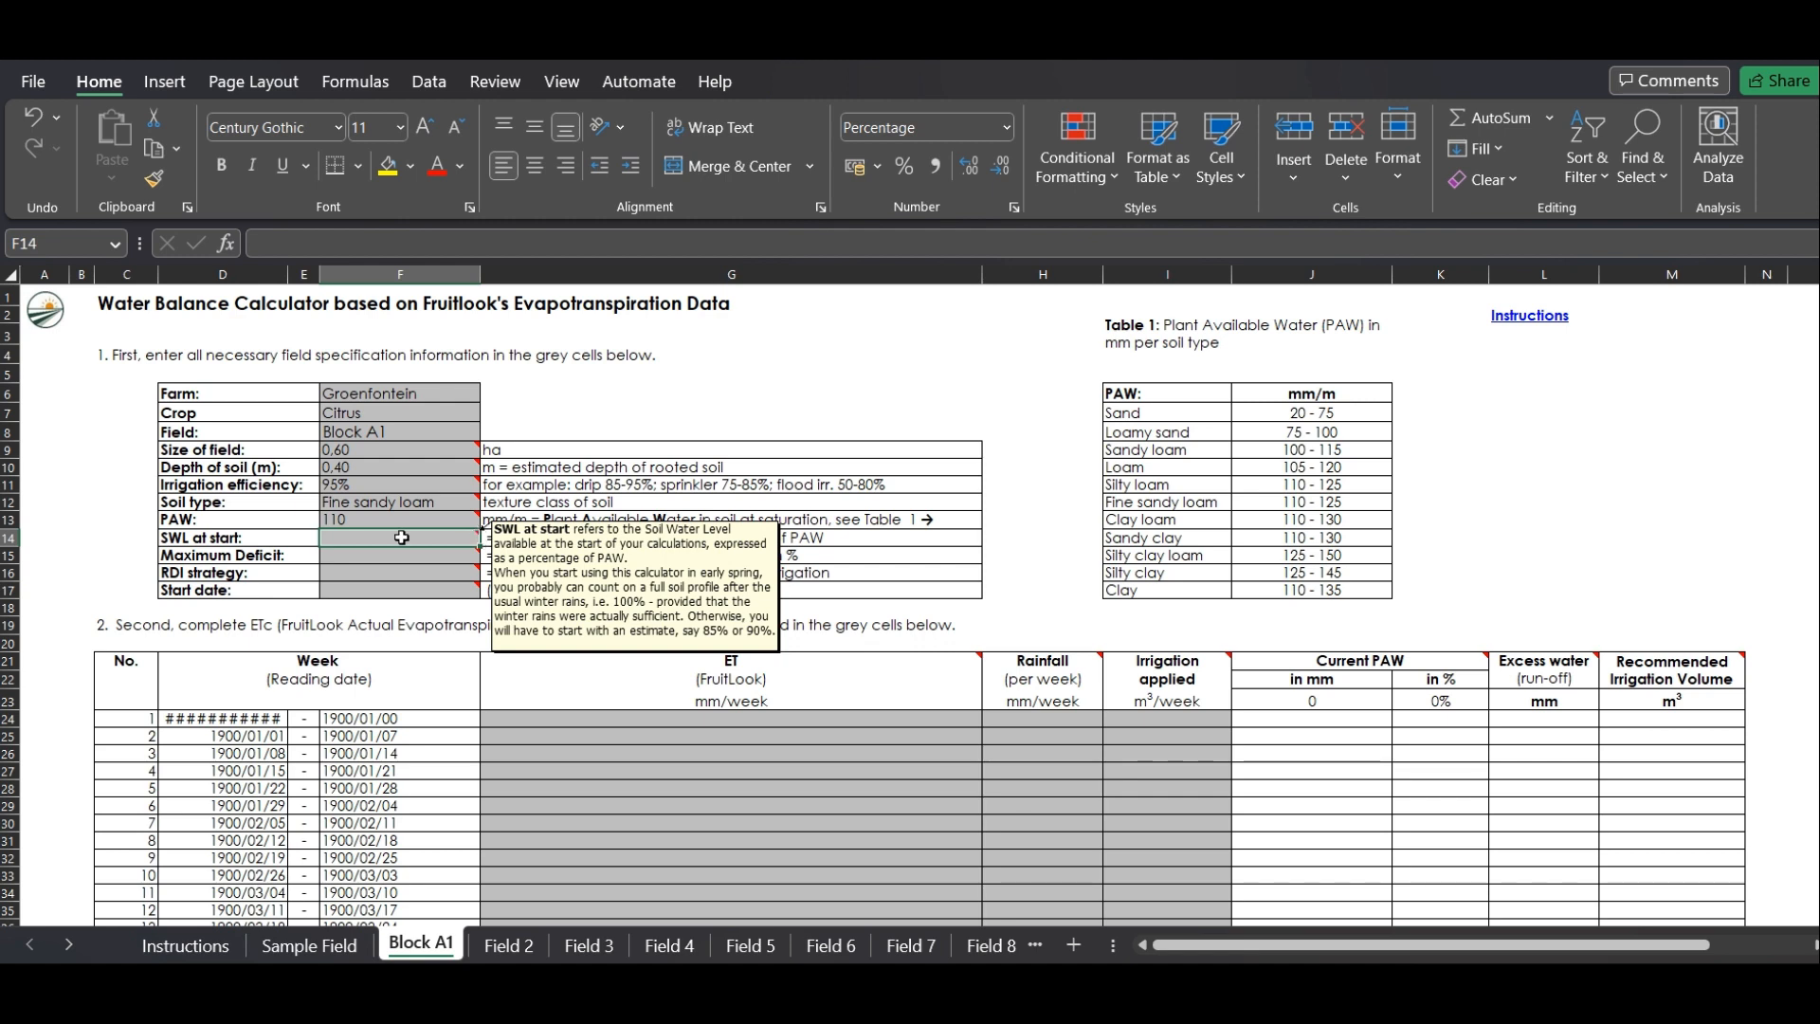
text(60)
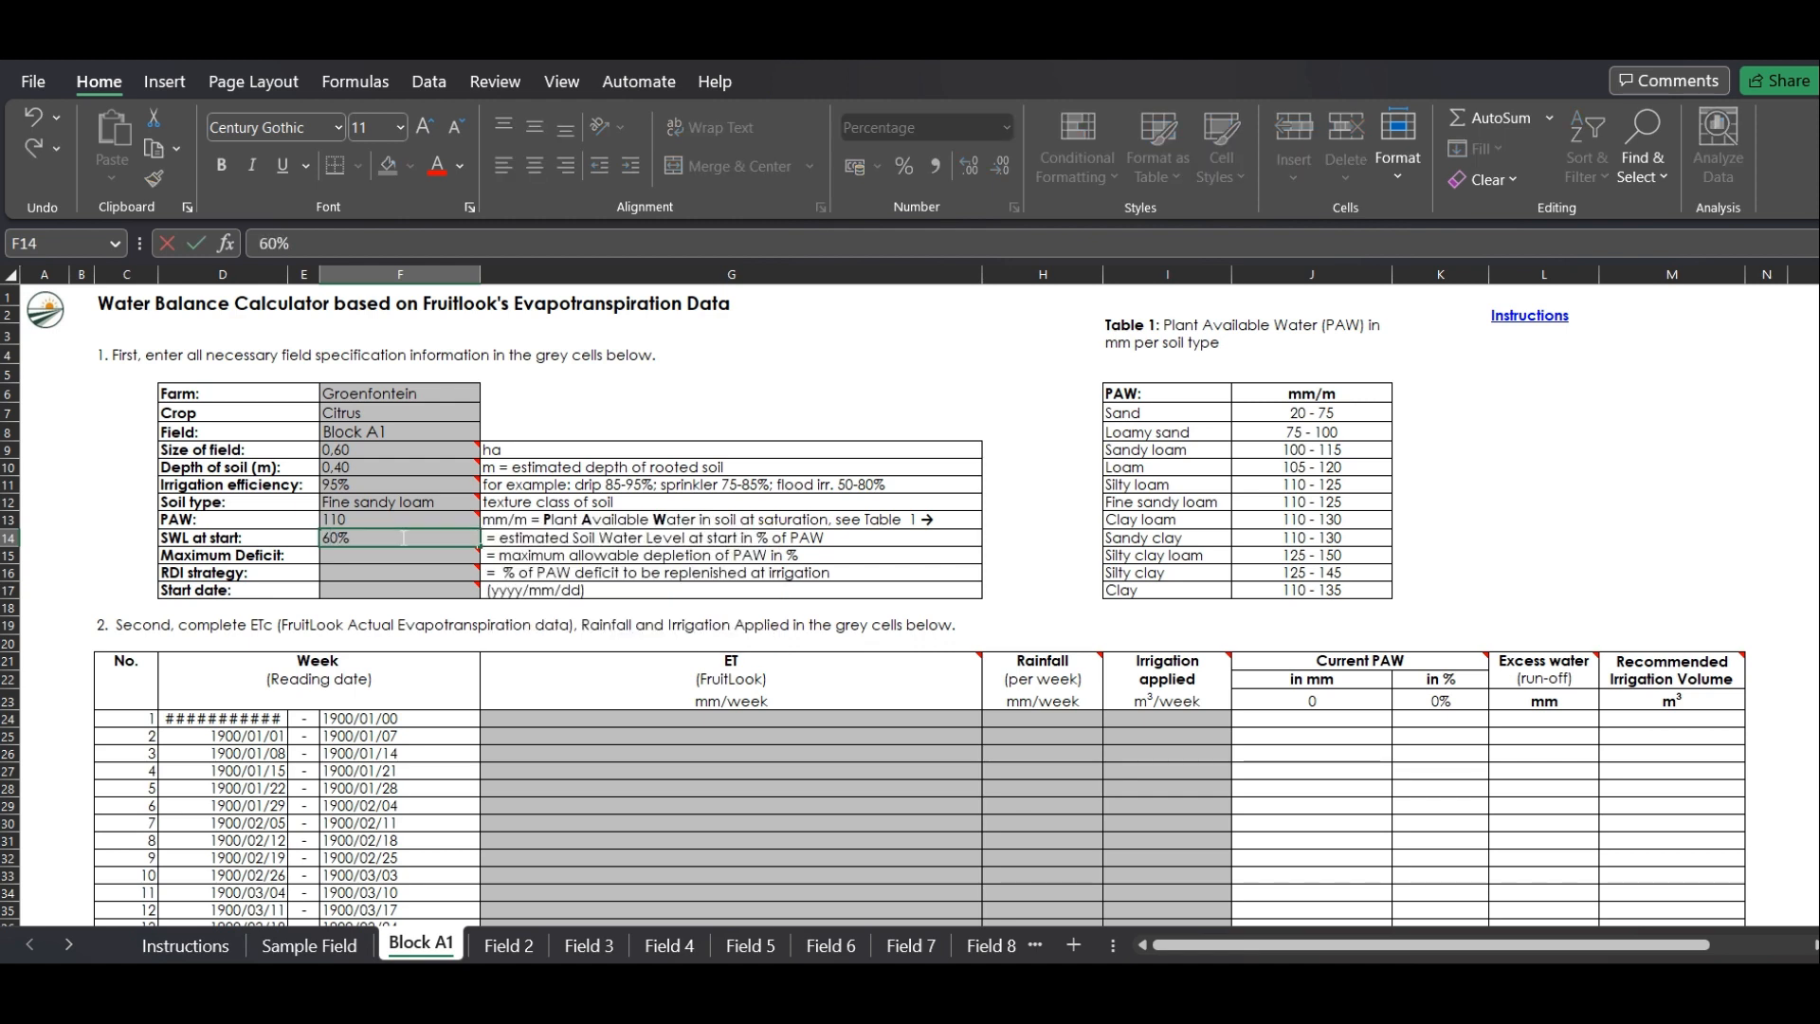
key(Return)
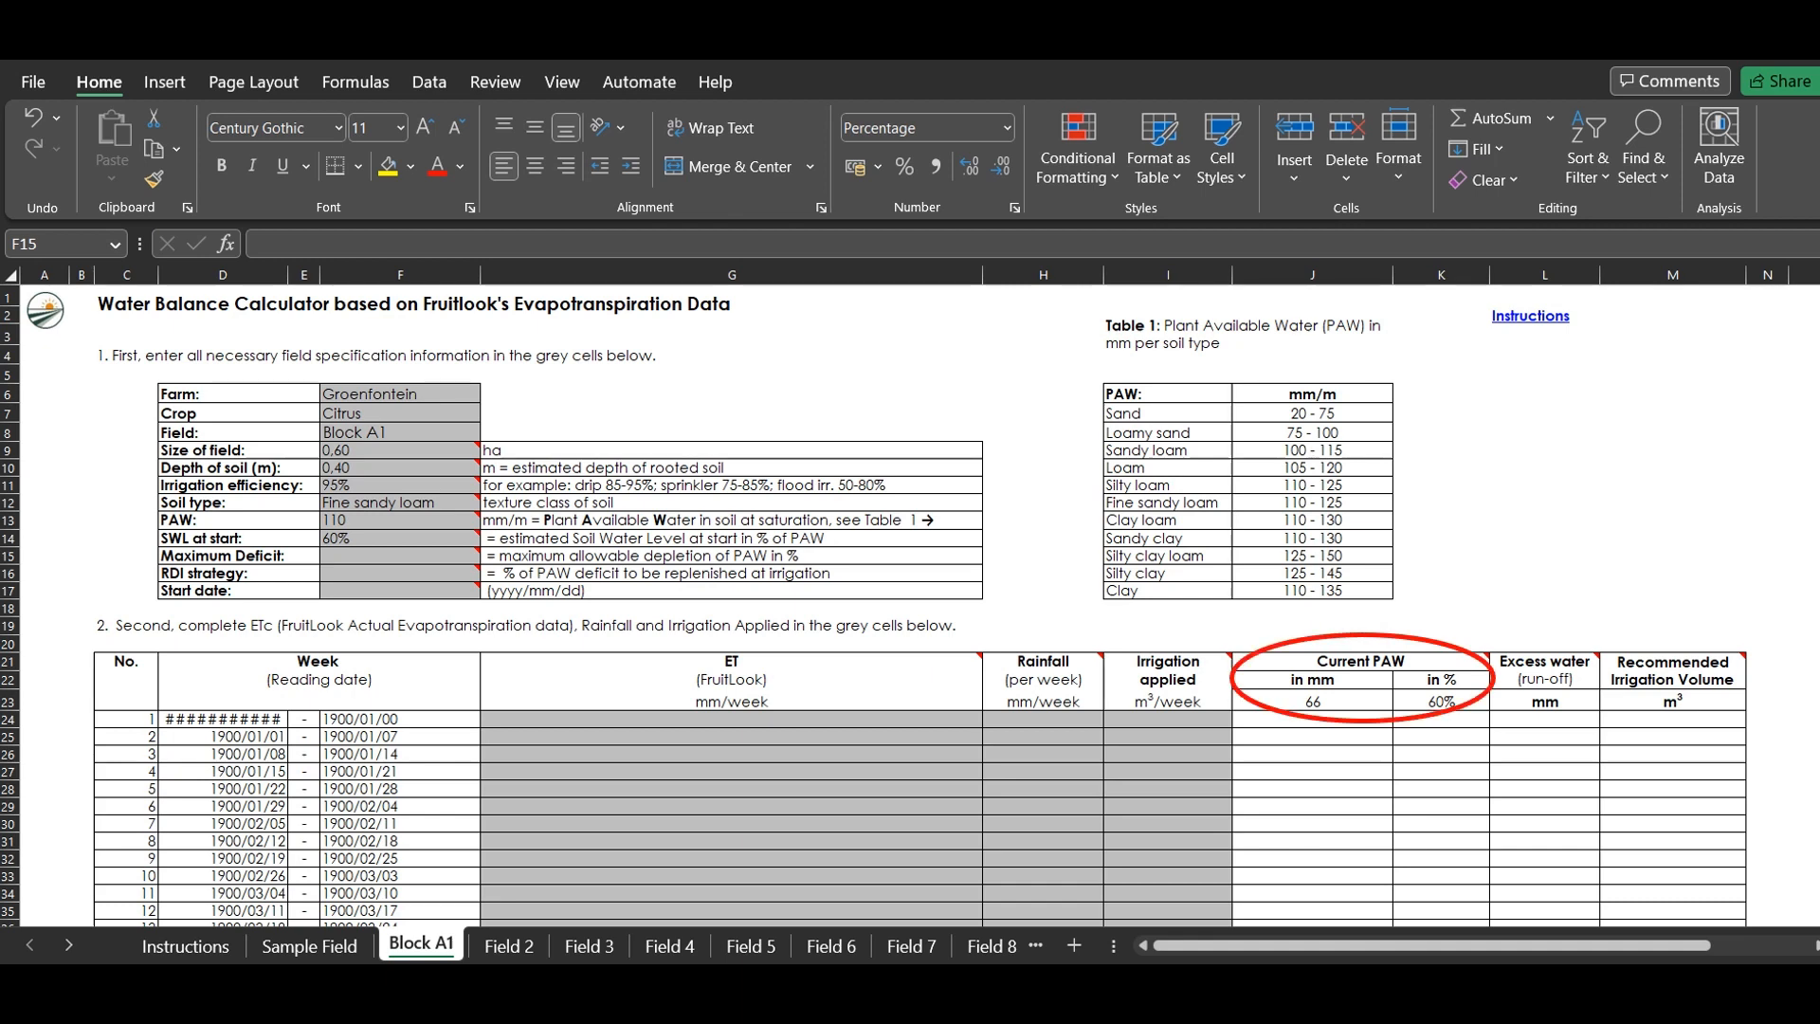
click(478, 556)
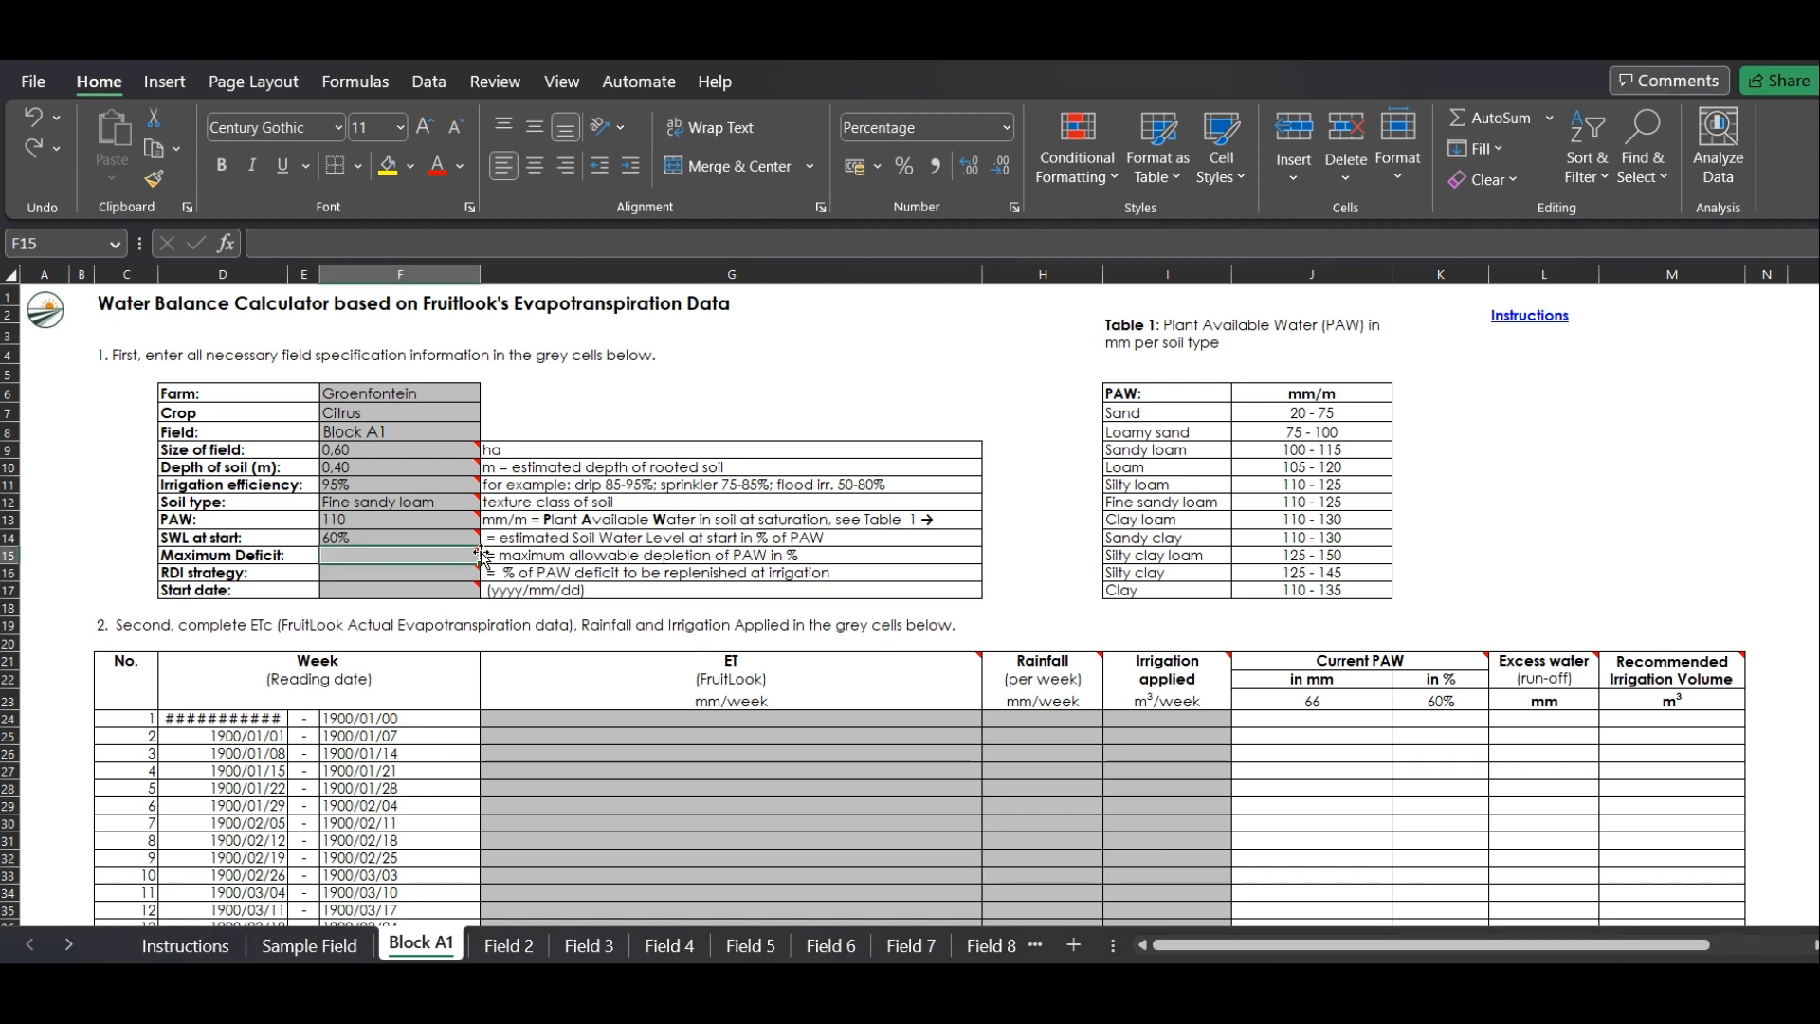
mouse_move(481, 558)
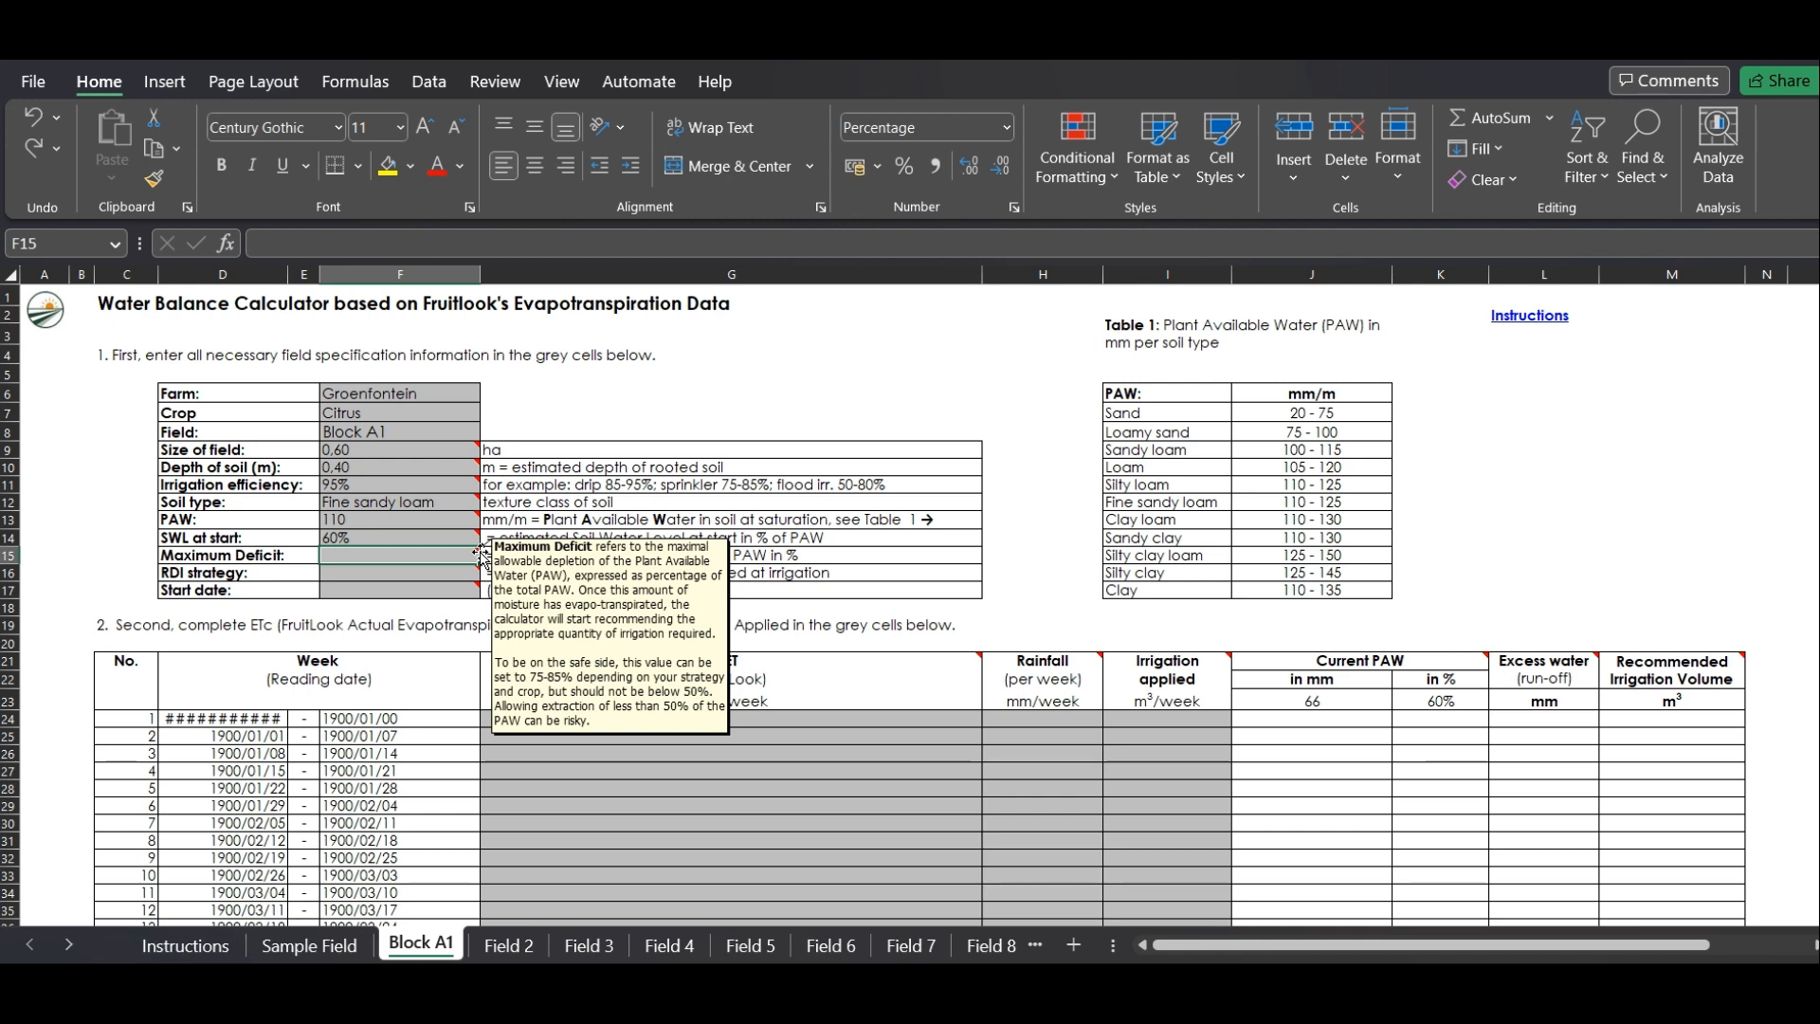
text(70)
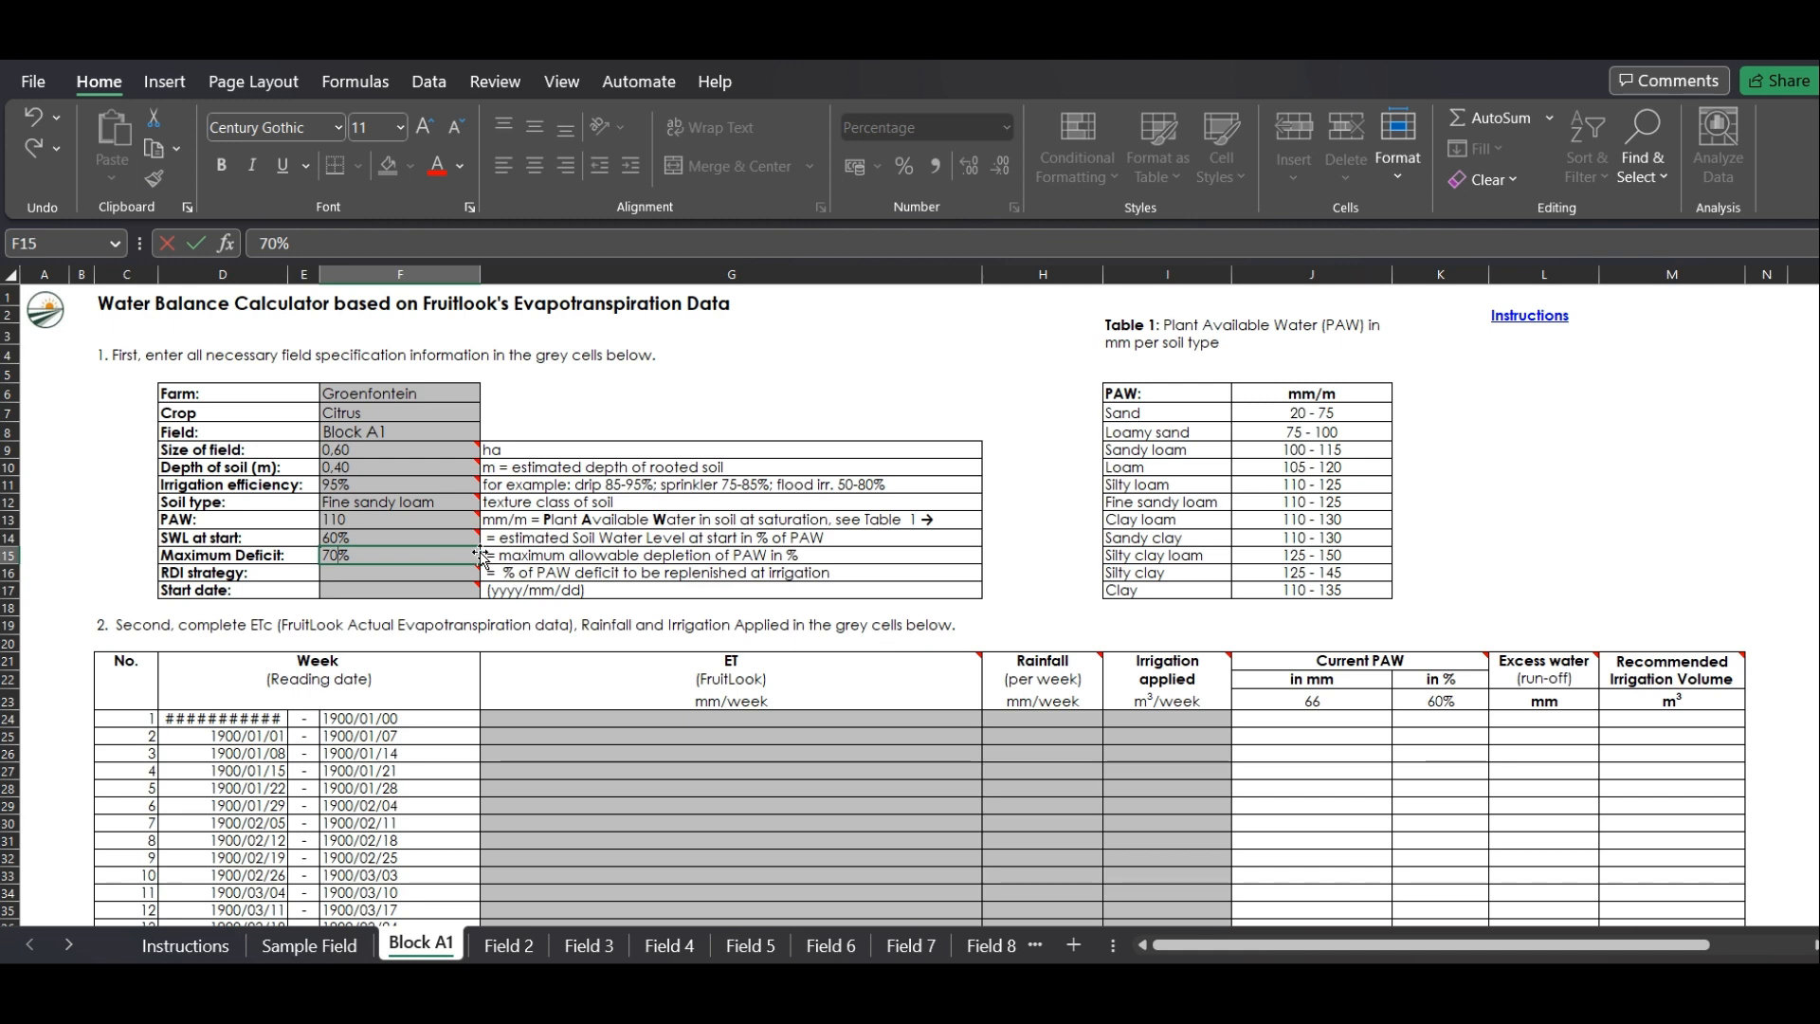
key(Return)
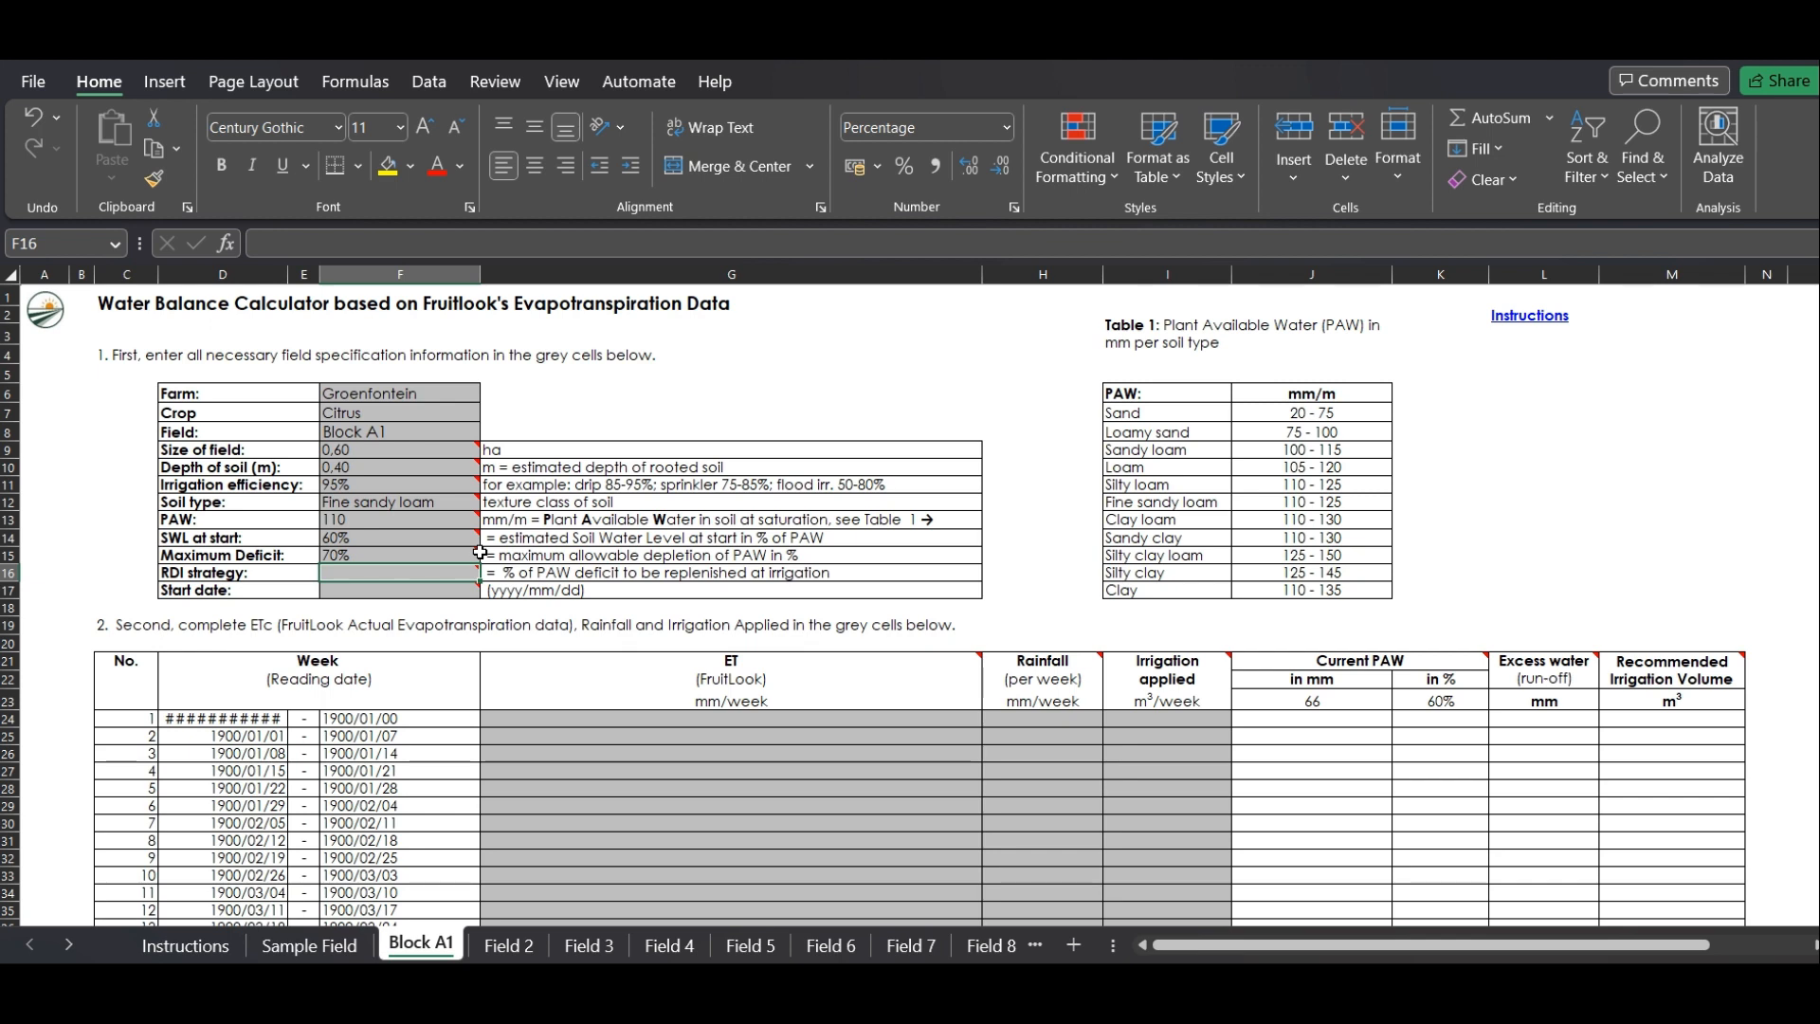
Set the RDI strategy to 100% and the start date to 2022/08/07
click(417, 990)
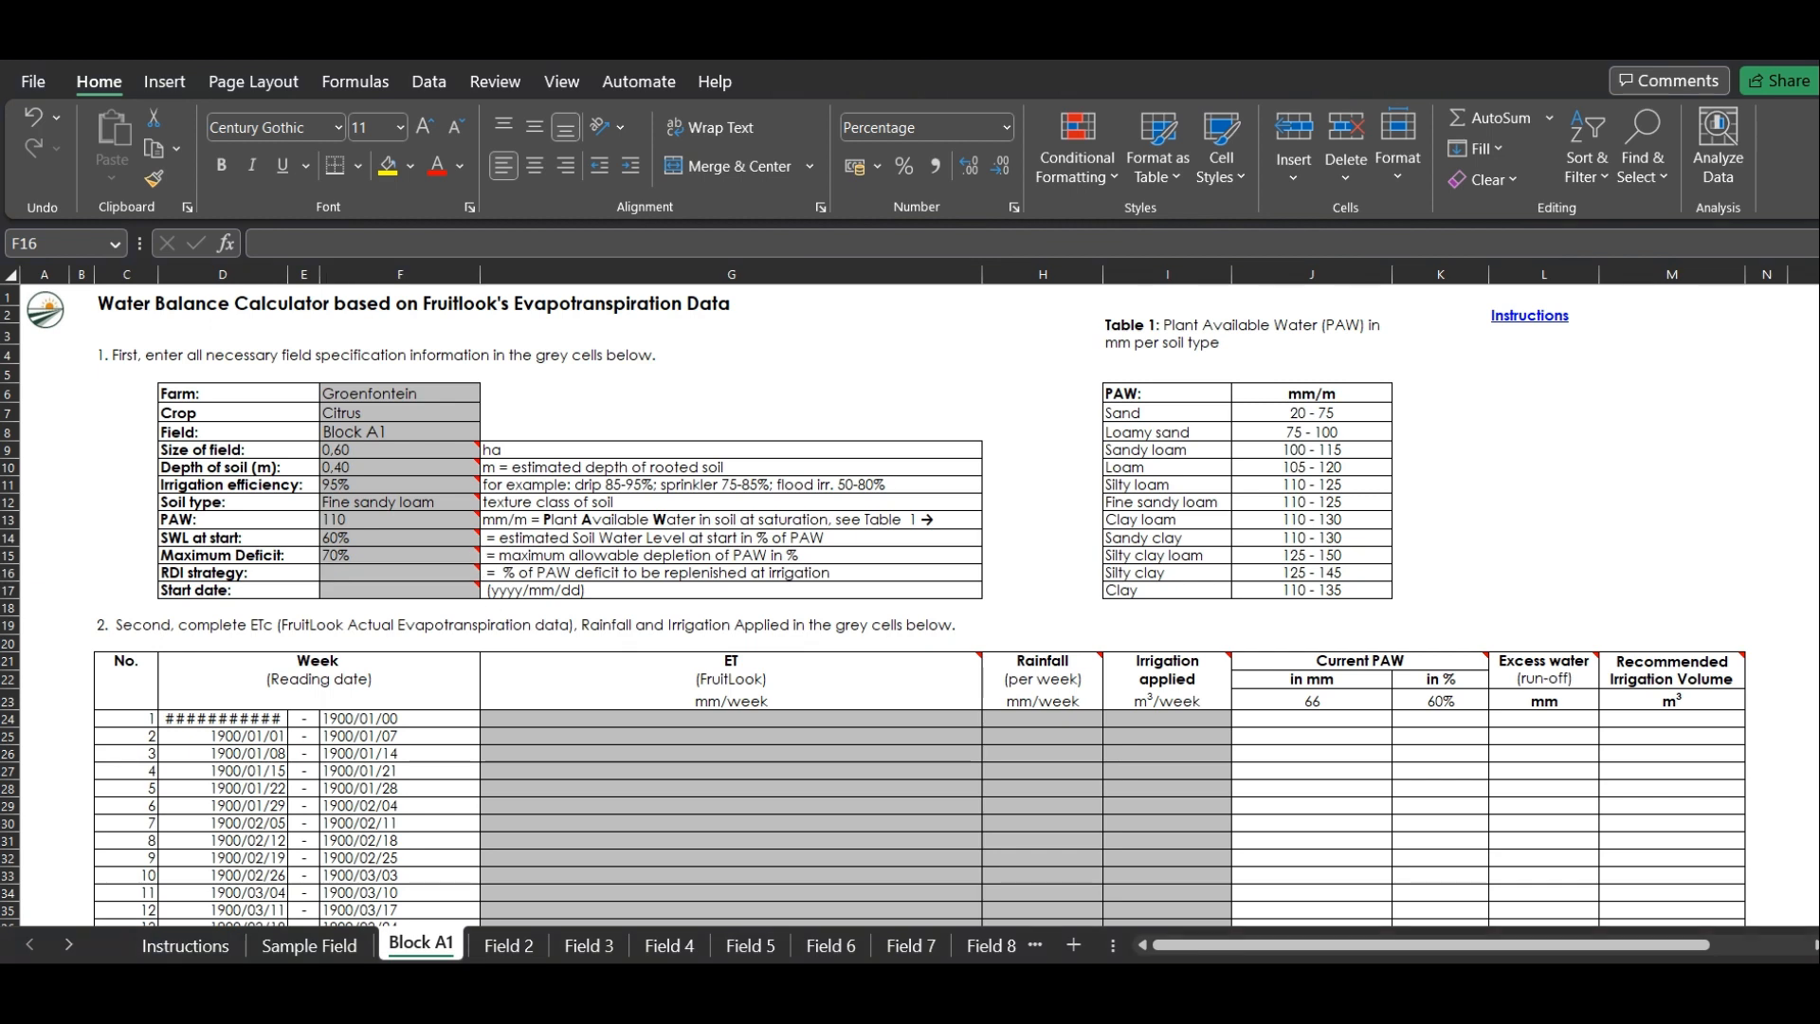
click(472, 573)
mouse_move(477, 569)
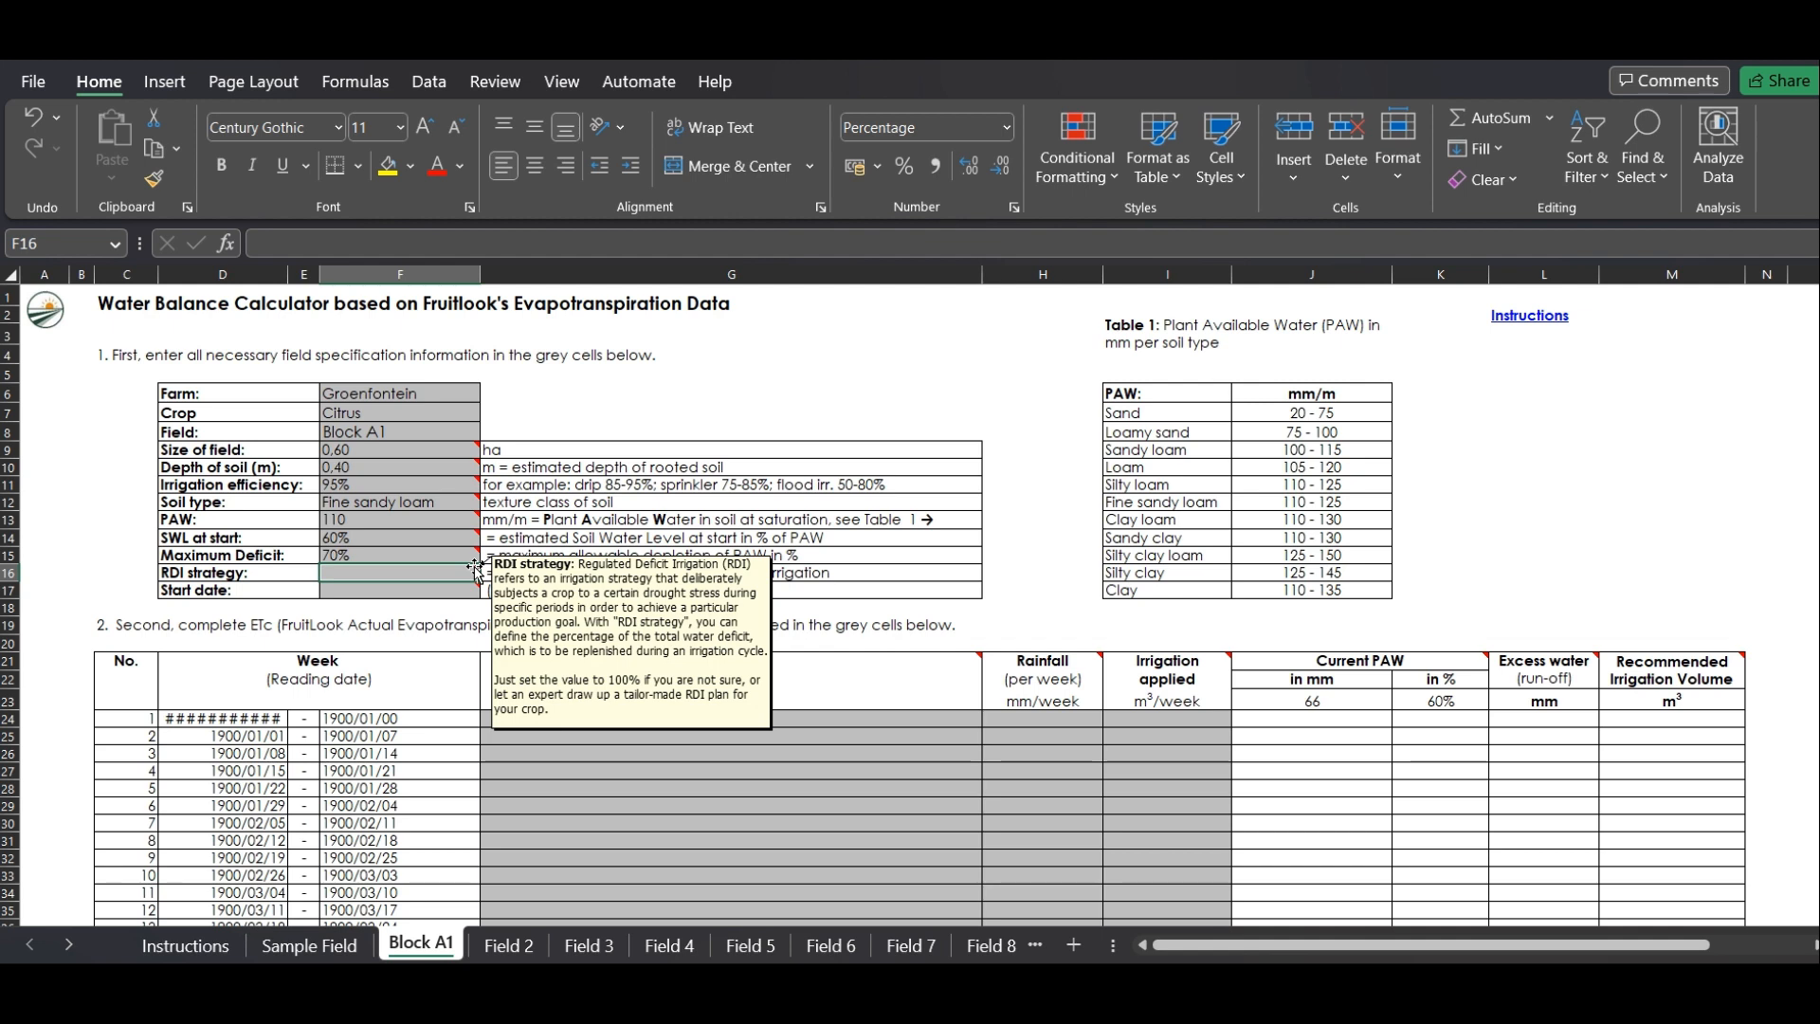
text(100%)
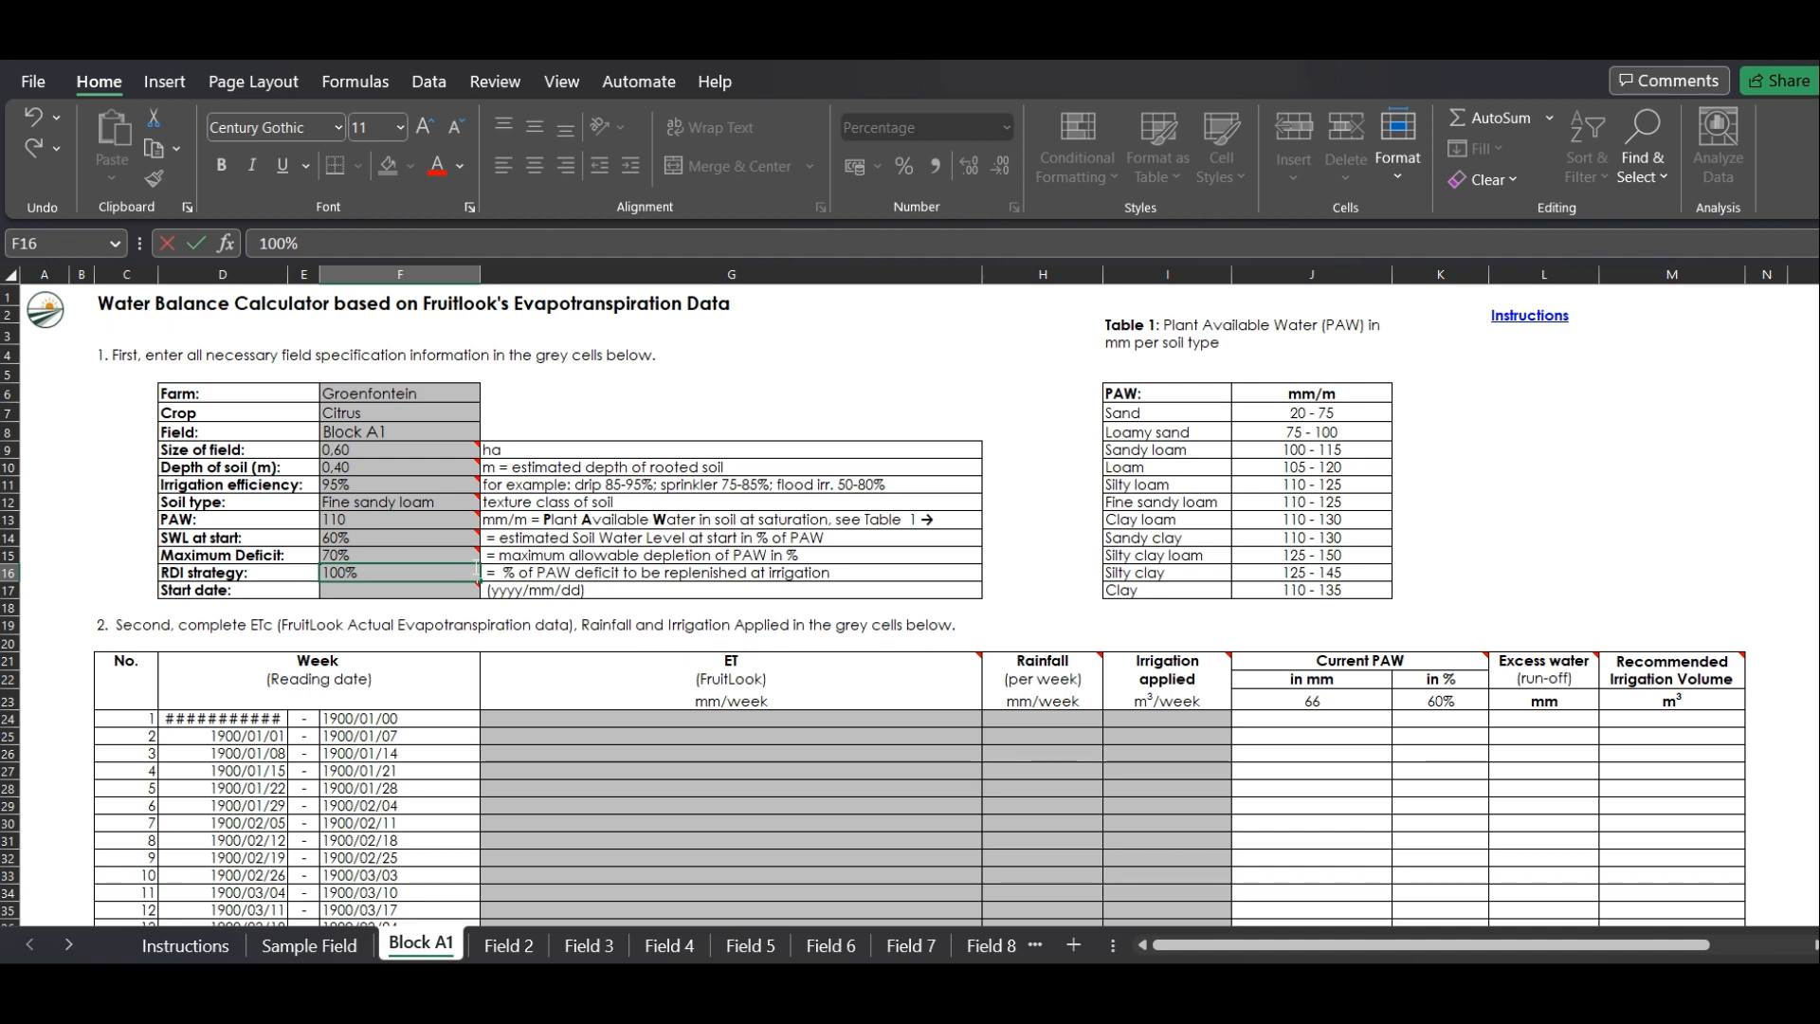
key(Return)
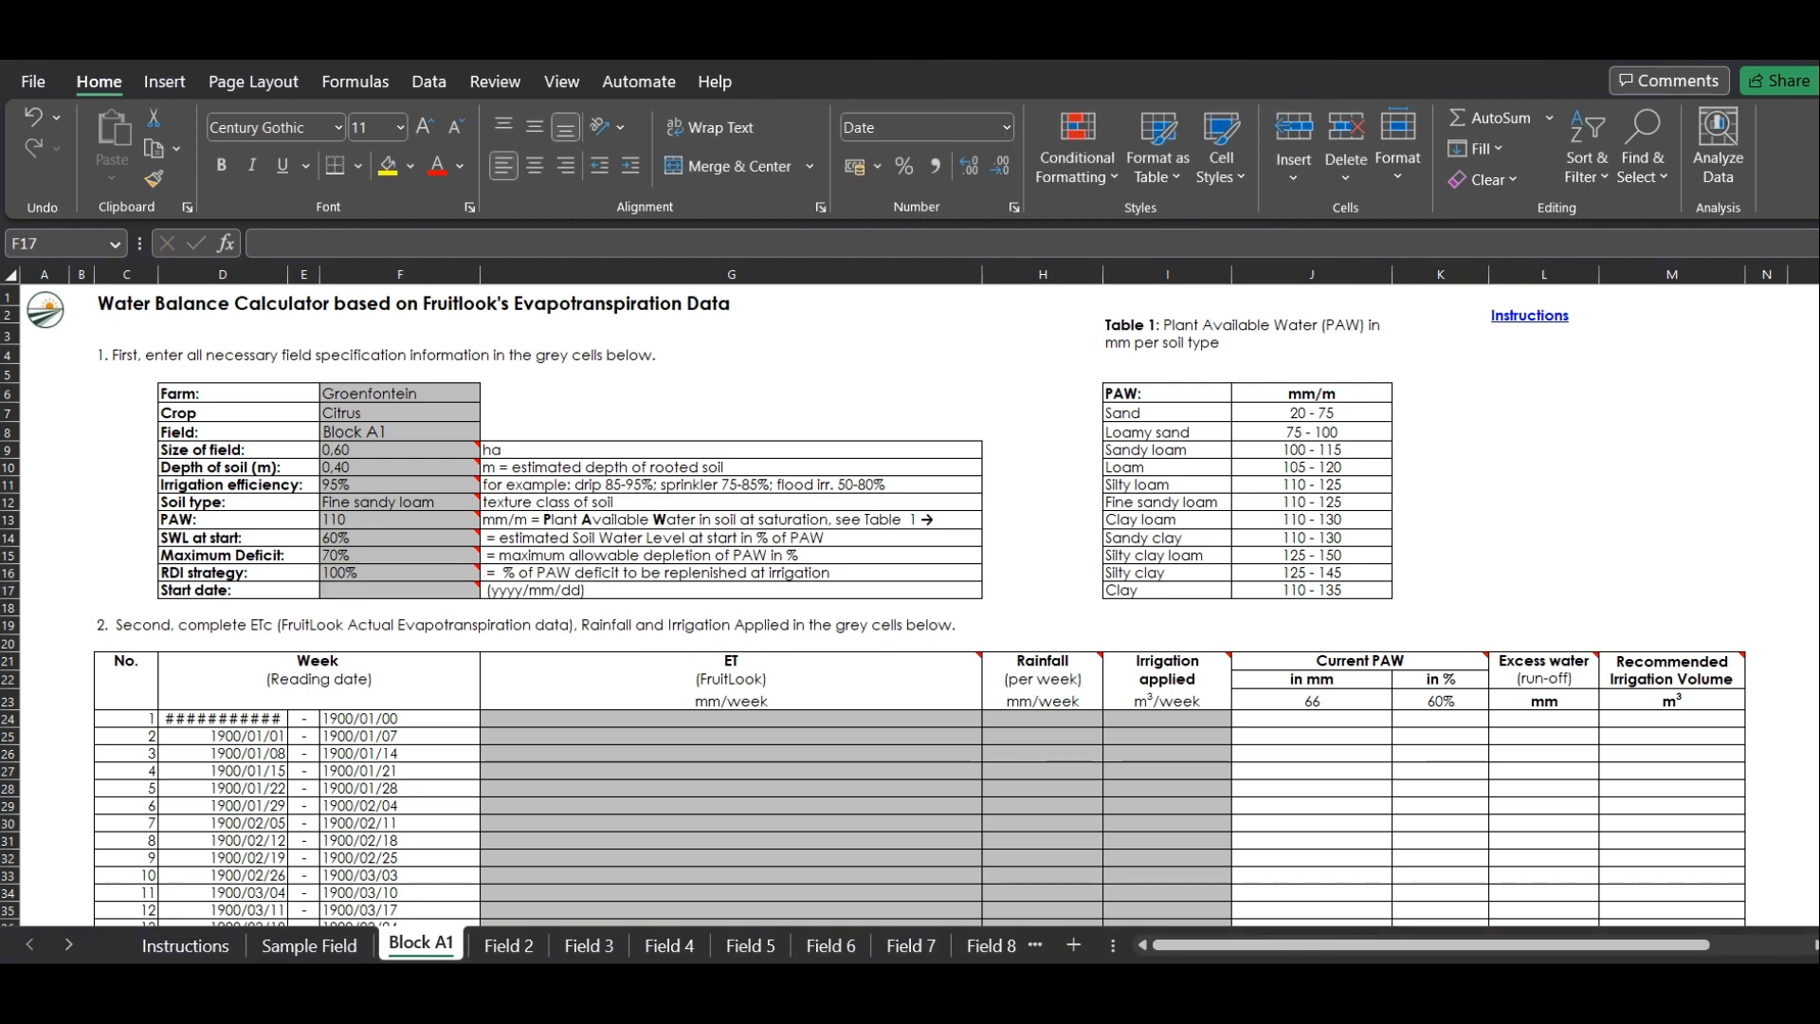
click(433, 592)
text(2022/08/07)
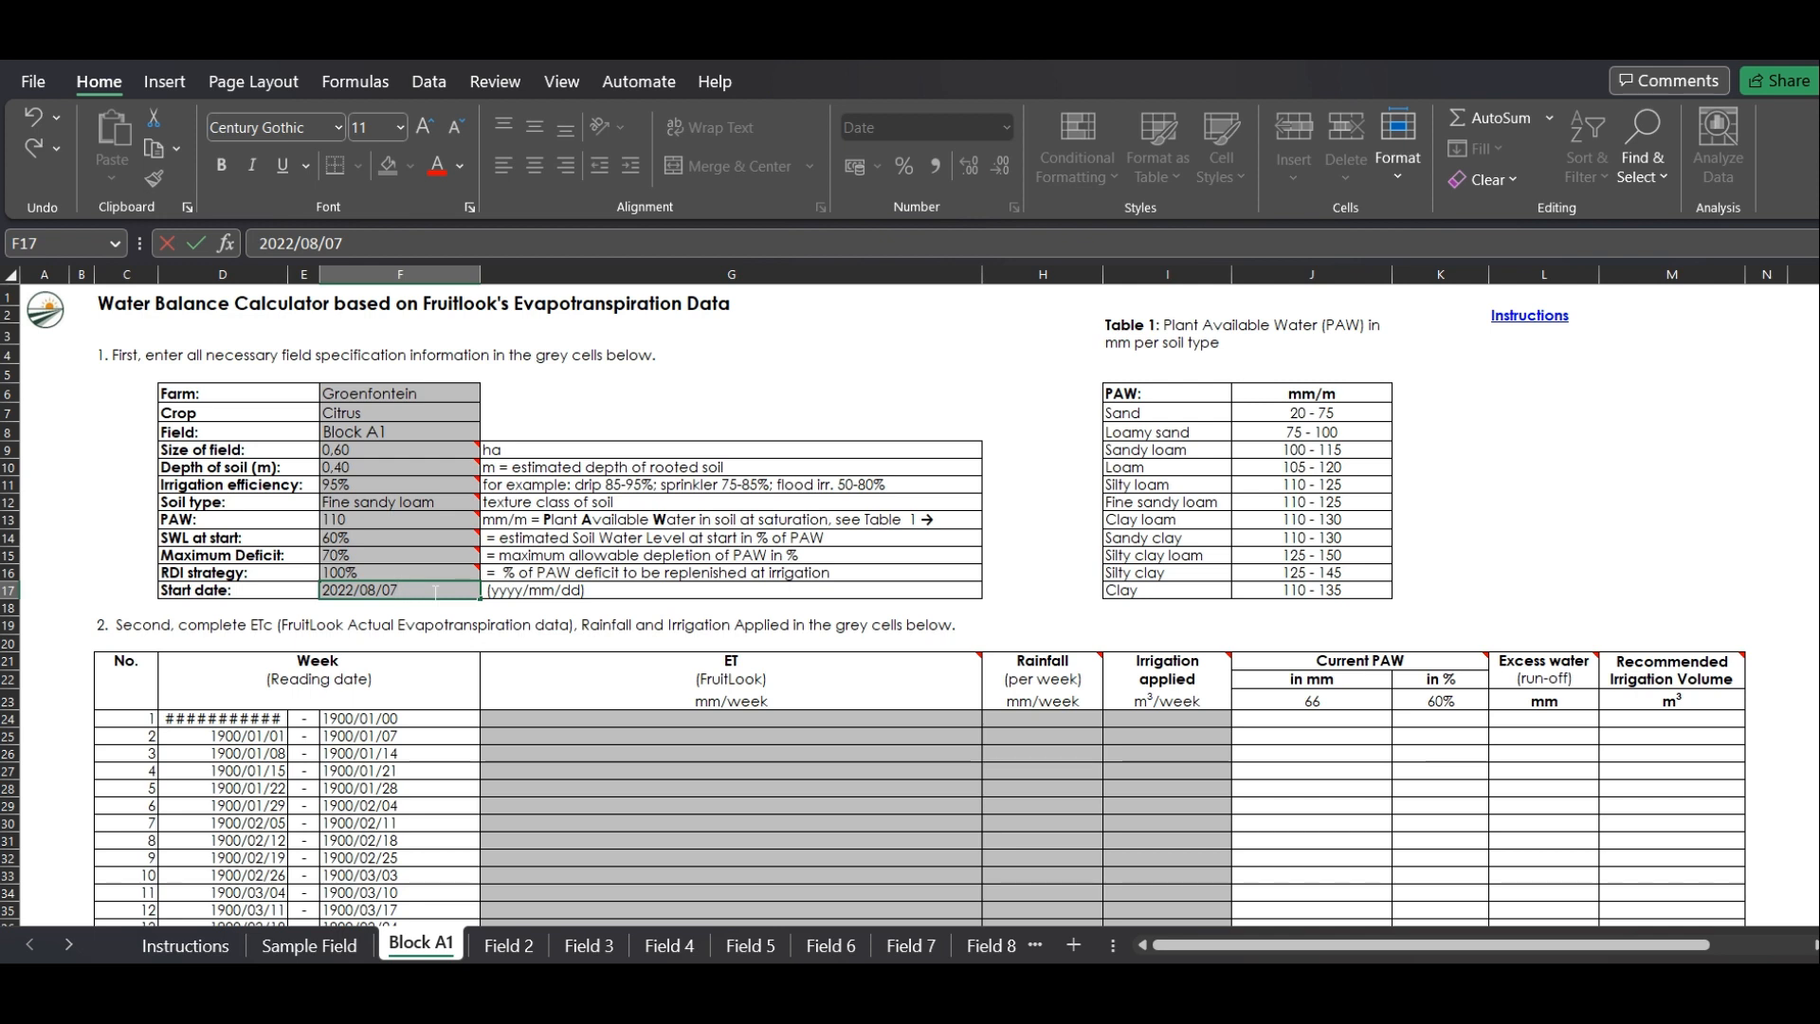
key(Return)
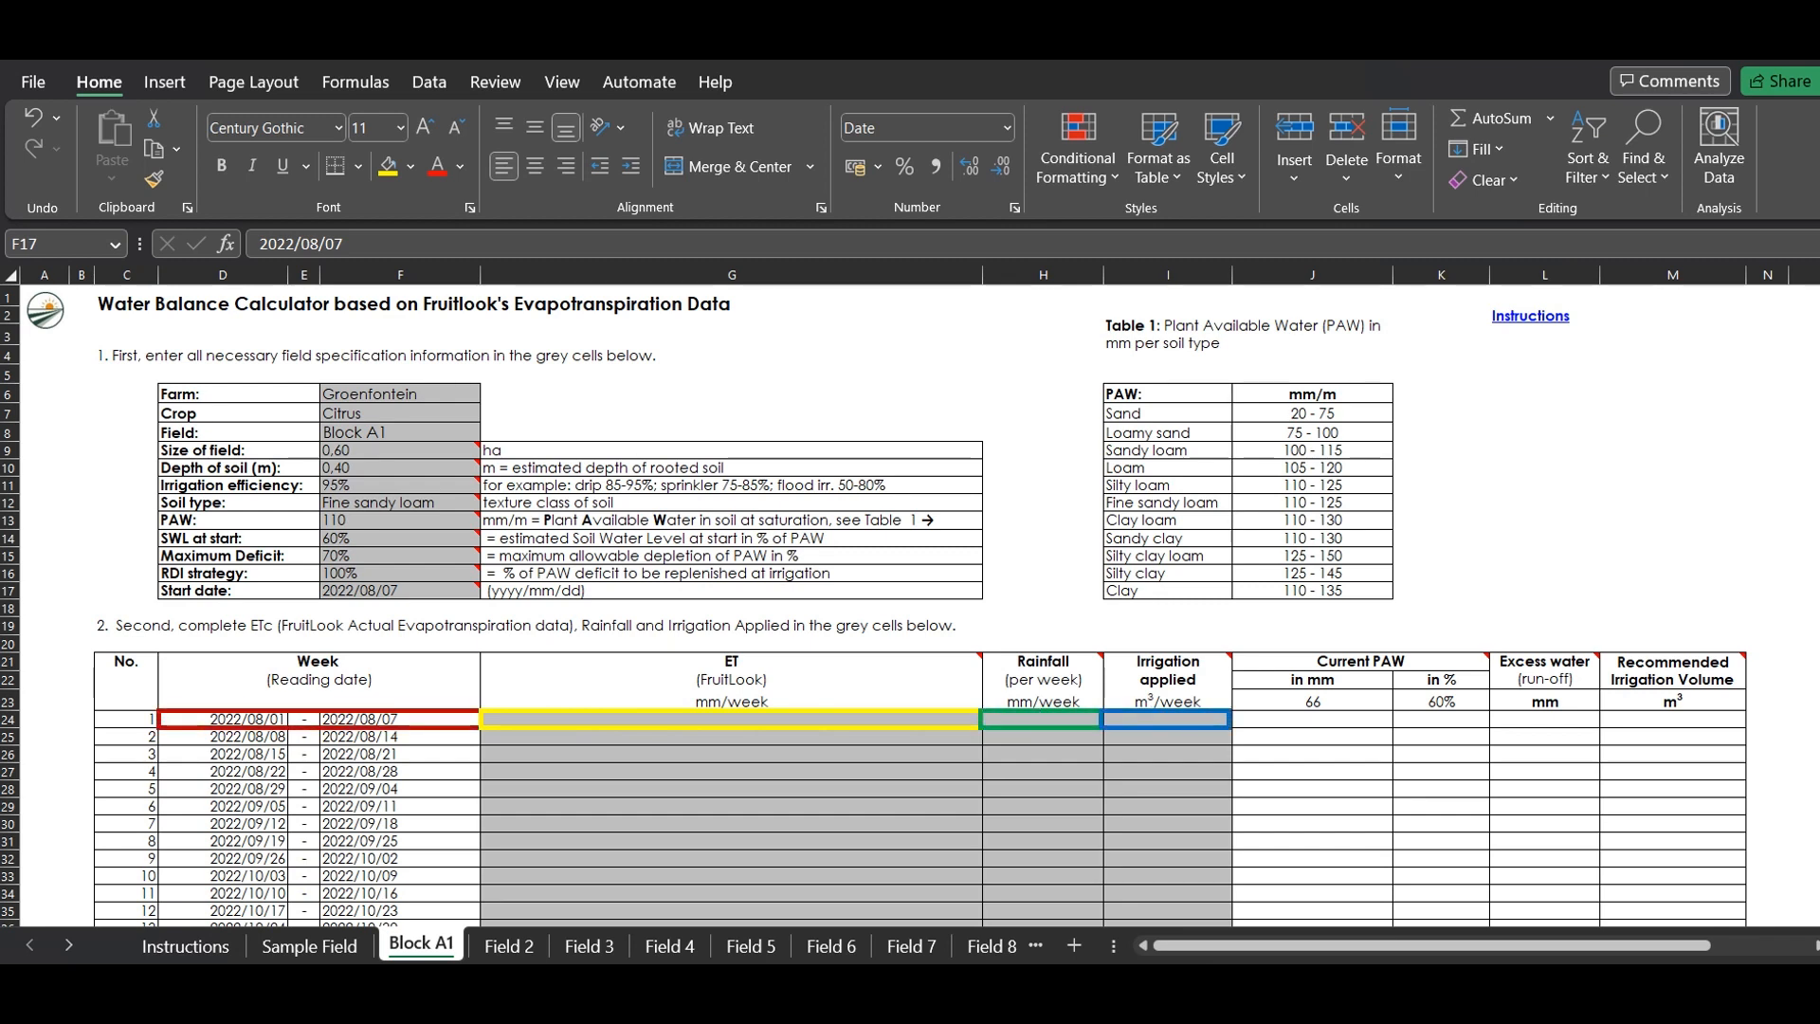
Enter the week 1 data: ET 9,49 mm, rainfall 10 mm and irrigation applied 50 m³
mouse_move(974, 657)
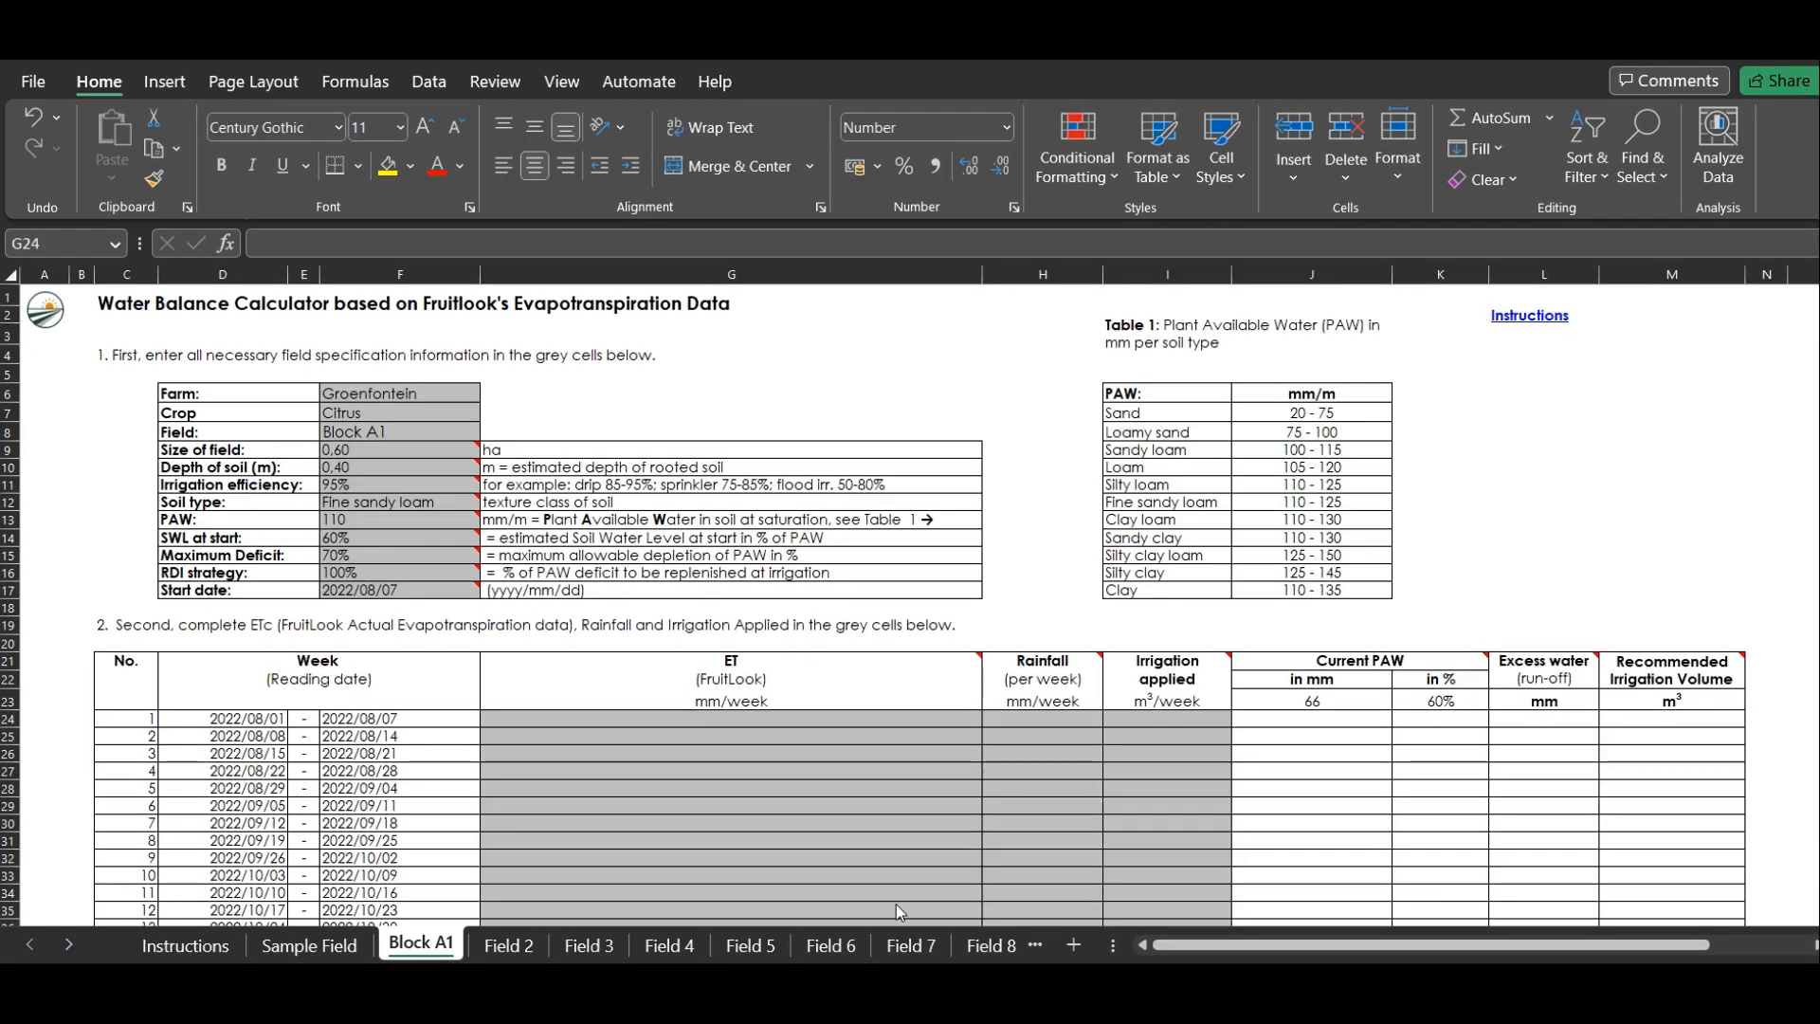
click(901, 719)
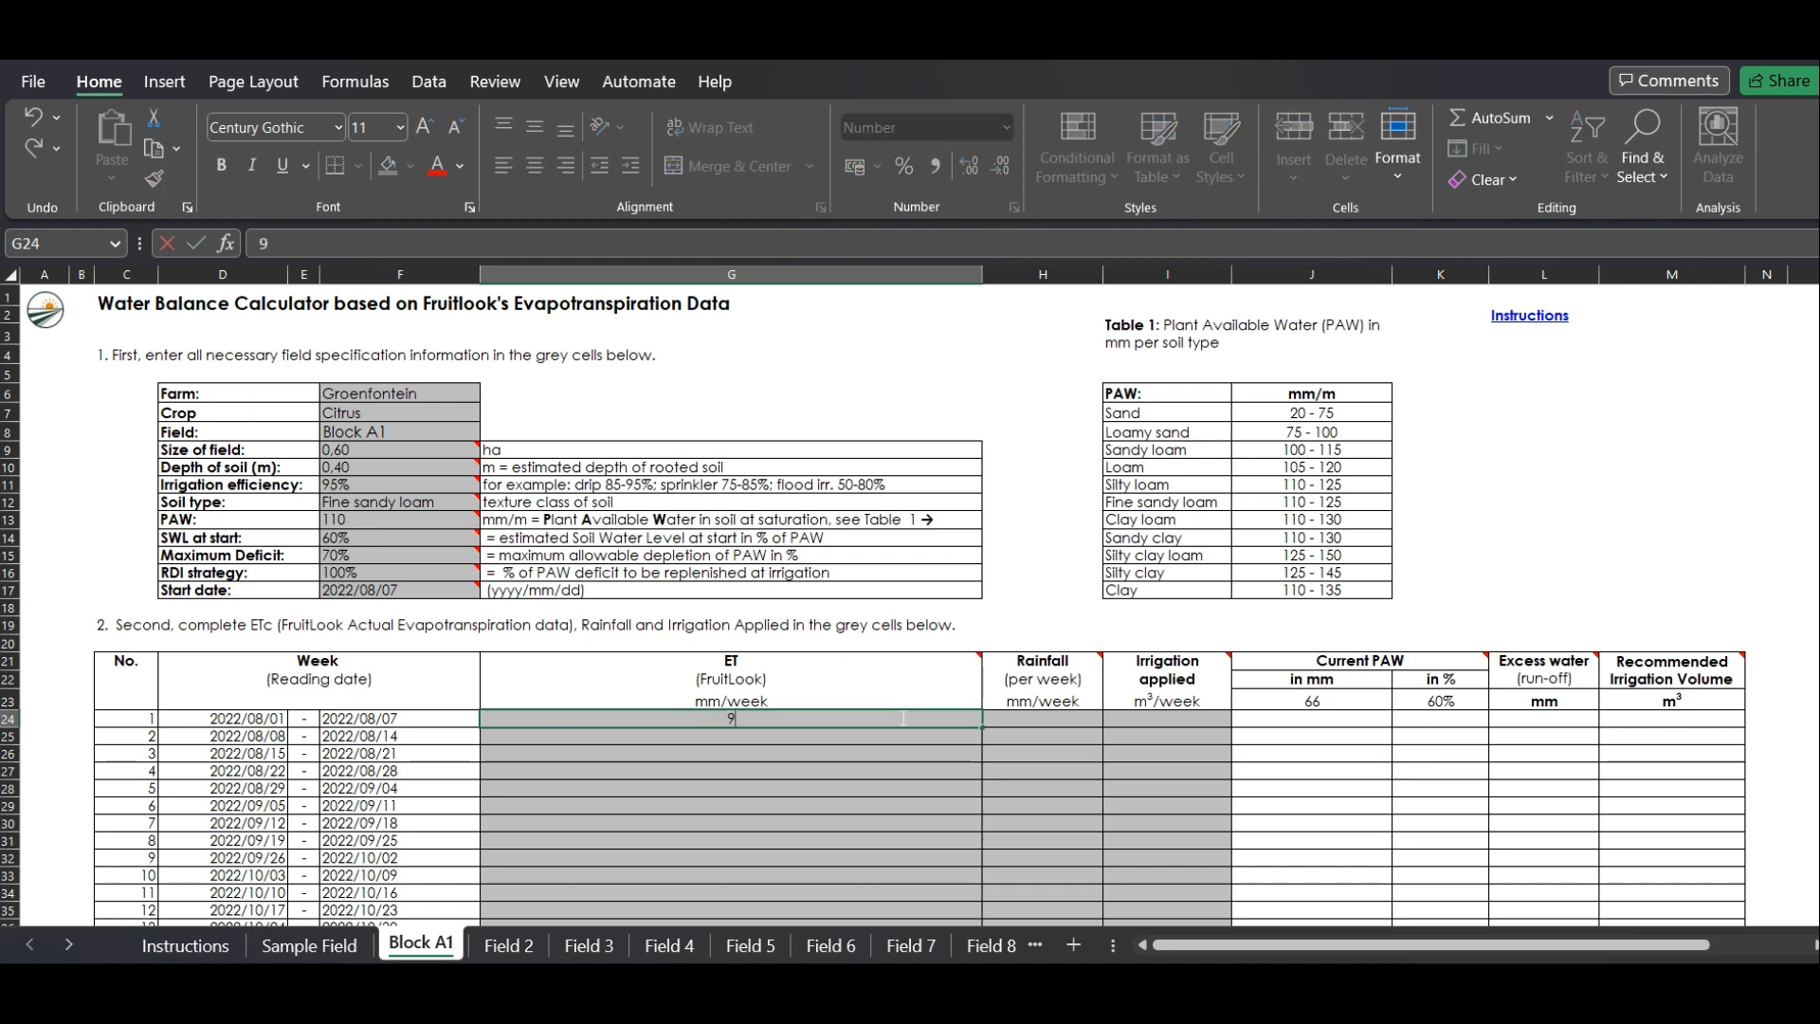
text(9,49)
key(Tab)
text(10)
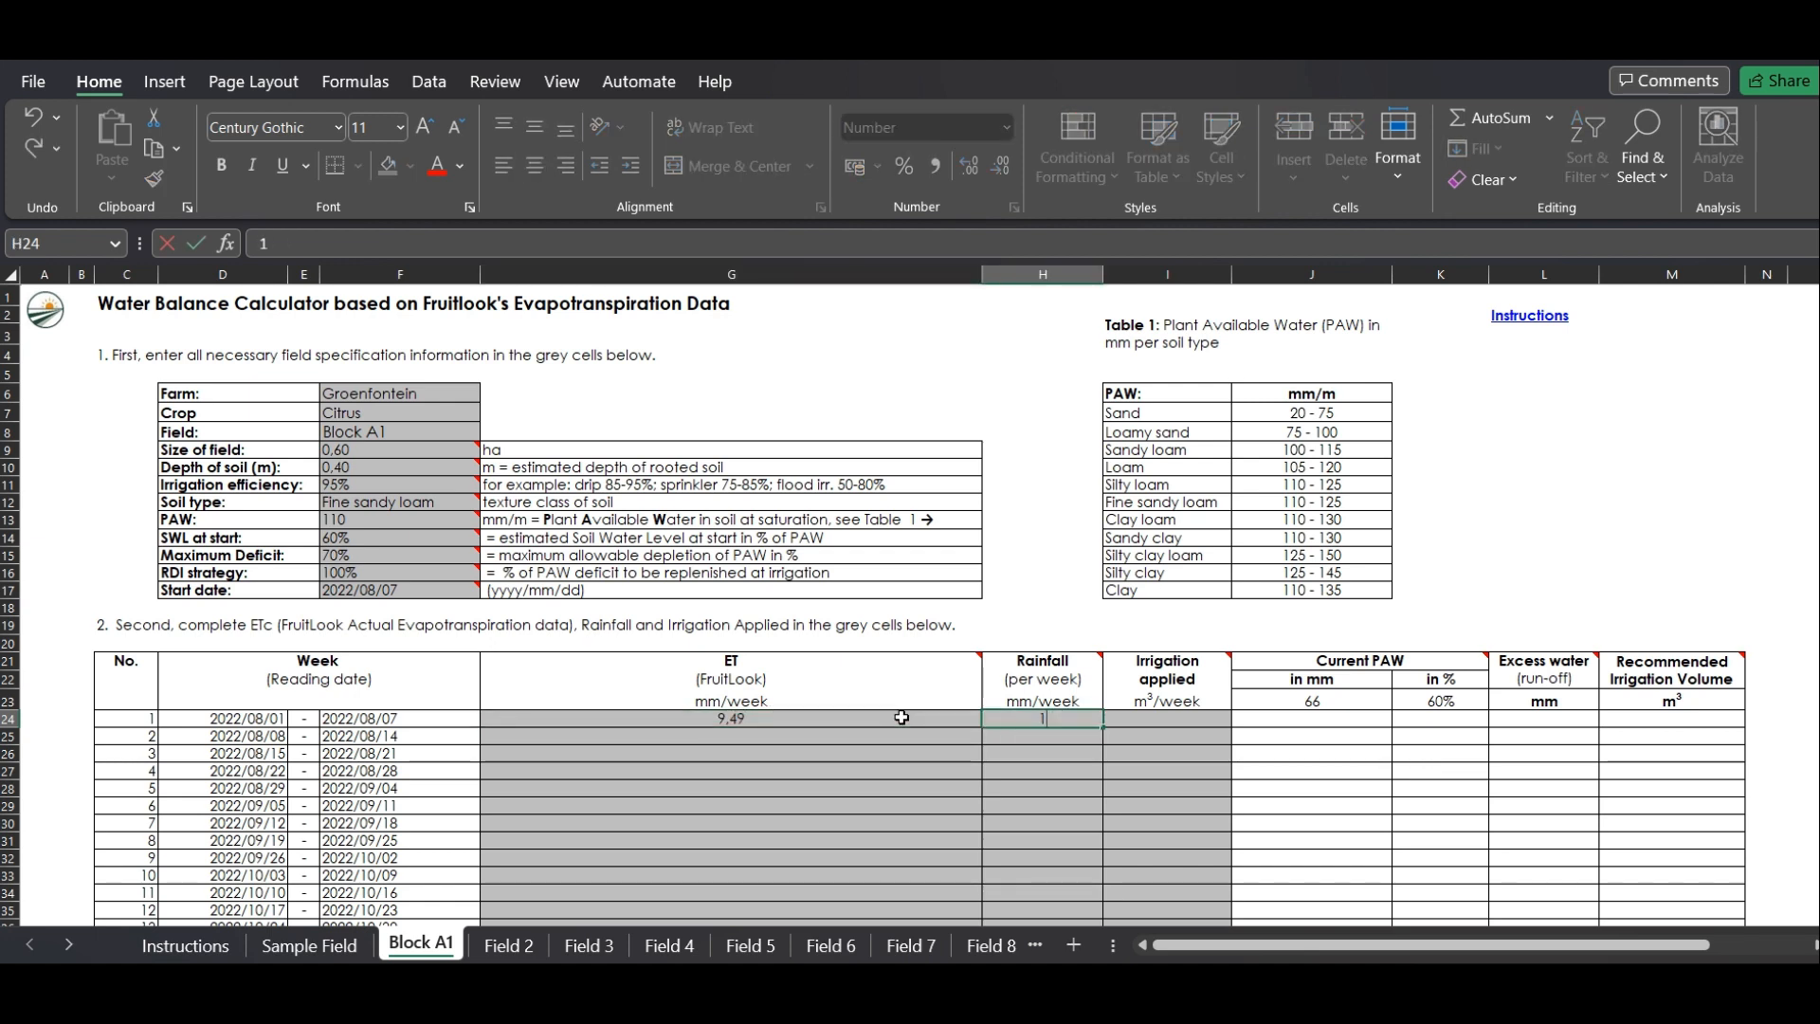
key(Tab)
text(50)
key(Return)
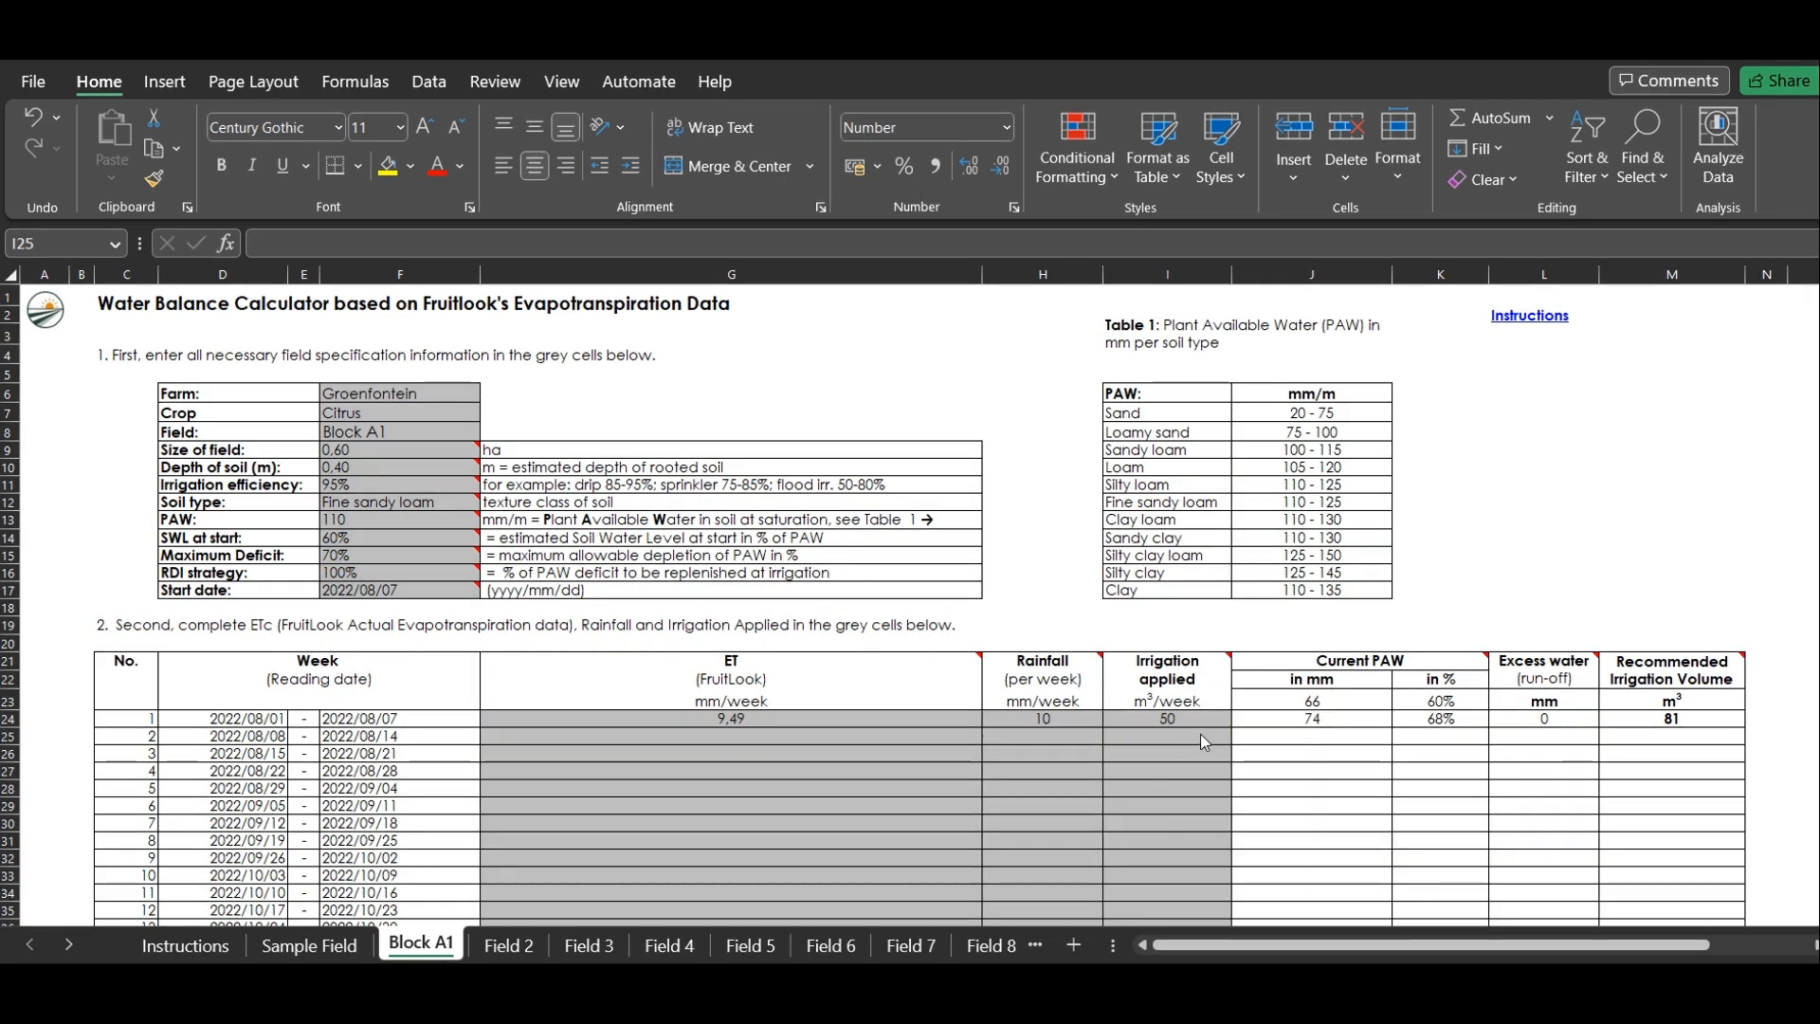
Enter the week 2 data: irrigation applied 81 m³, ET 8,45 mm and rainfall 0 mm
click(1200, 736)
text(81)
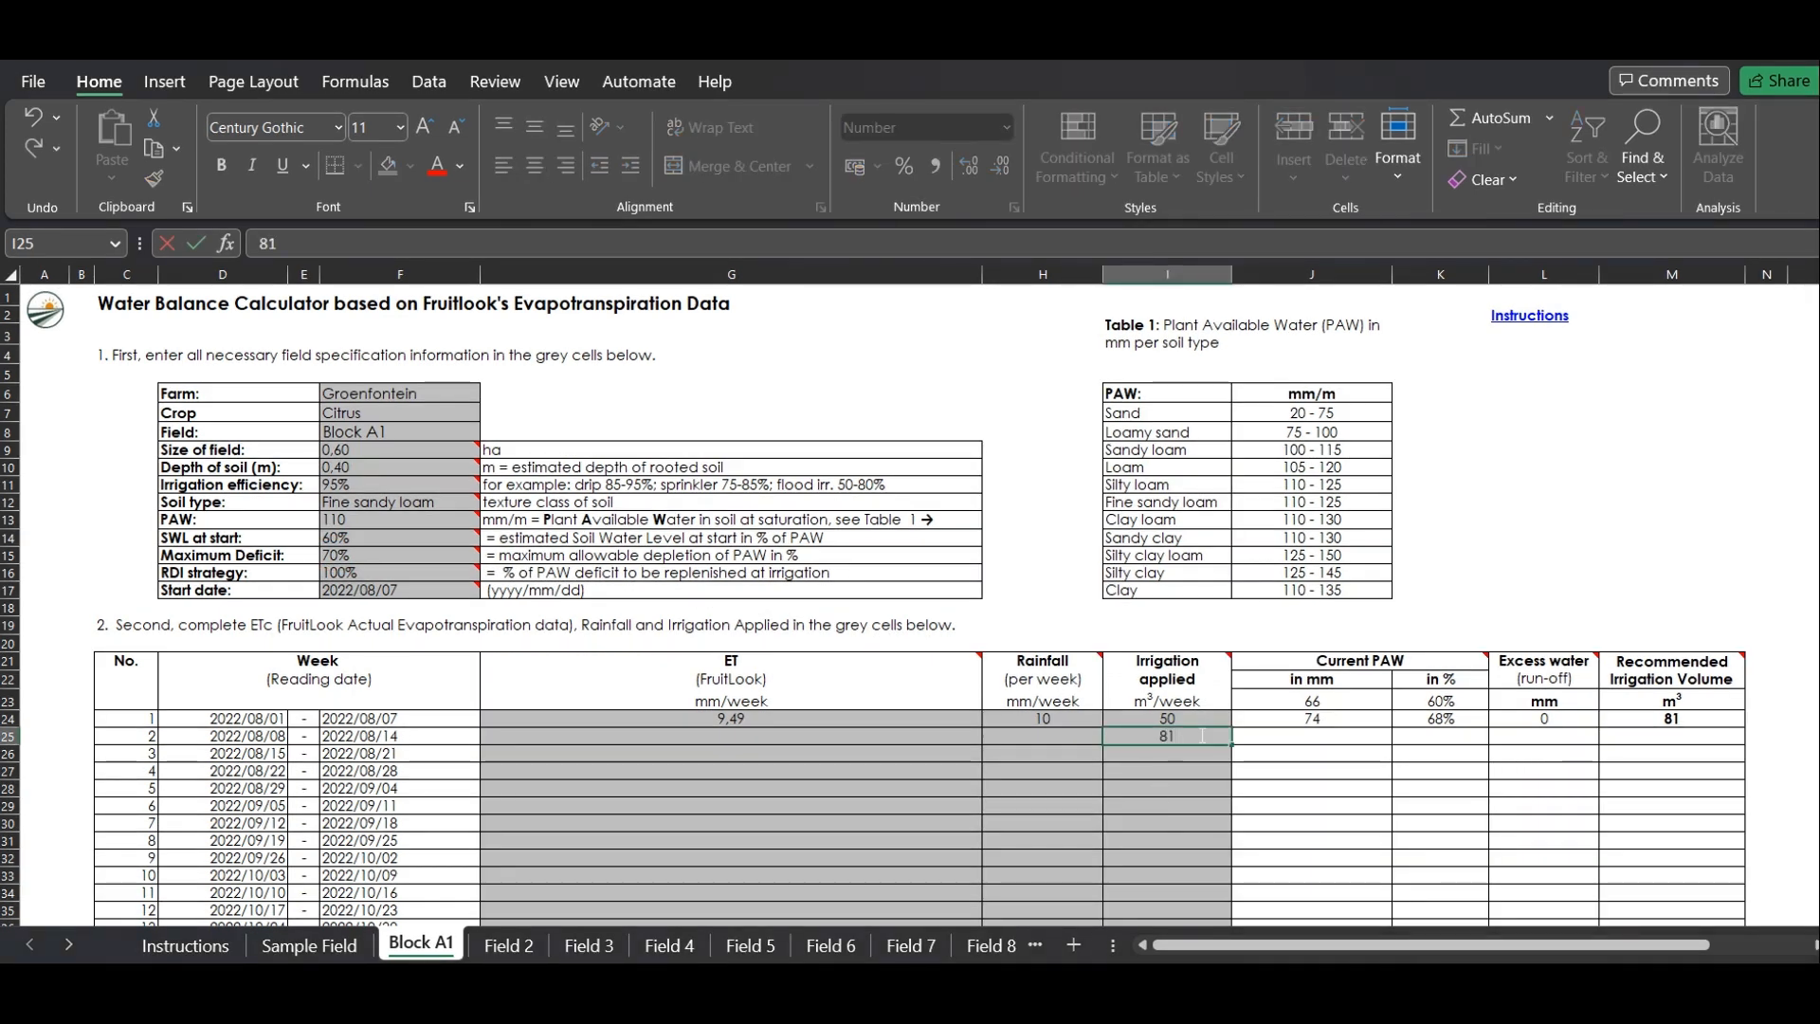
key(Left)
key(Left)
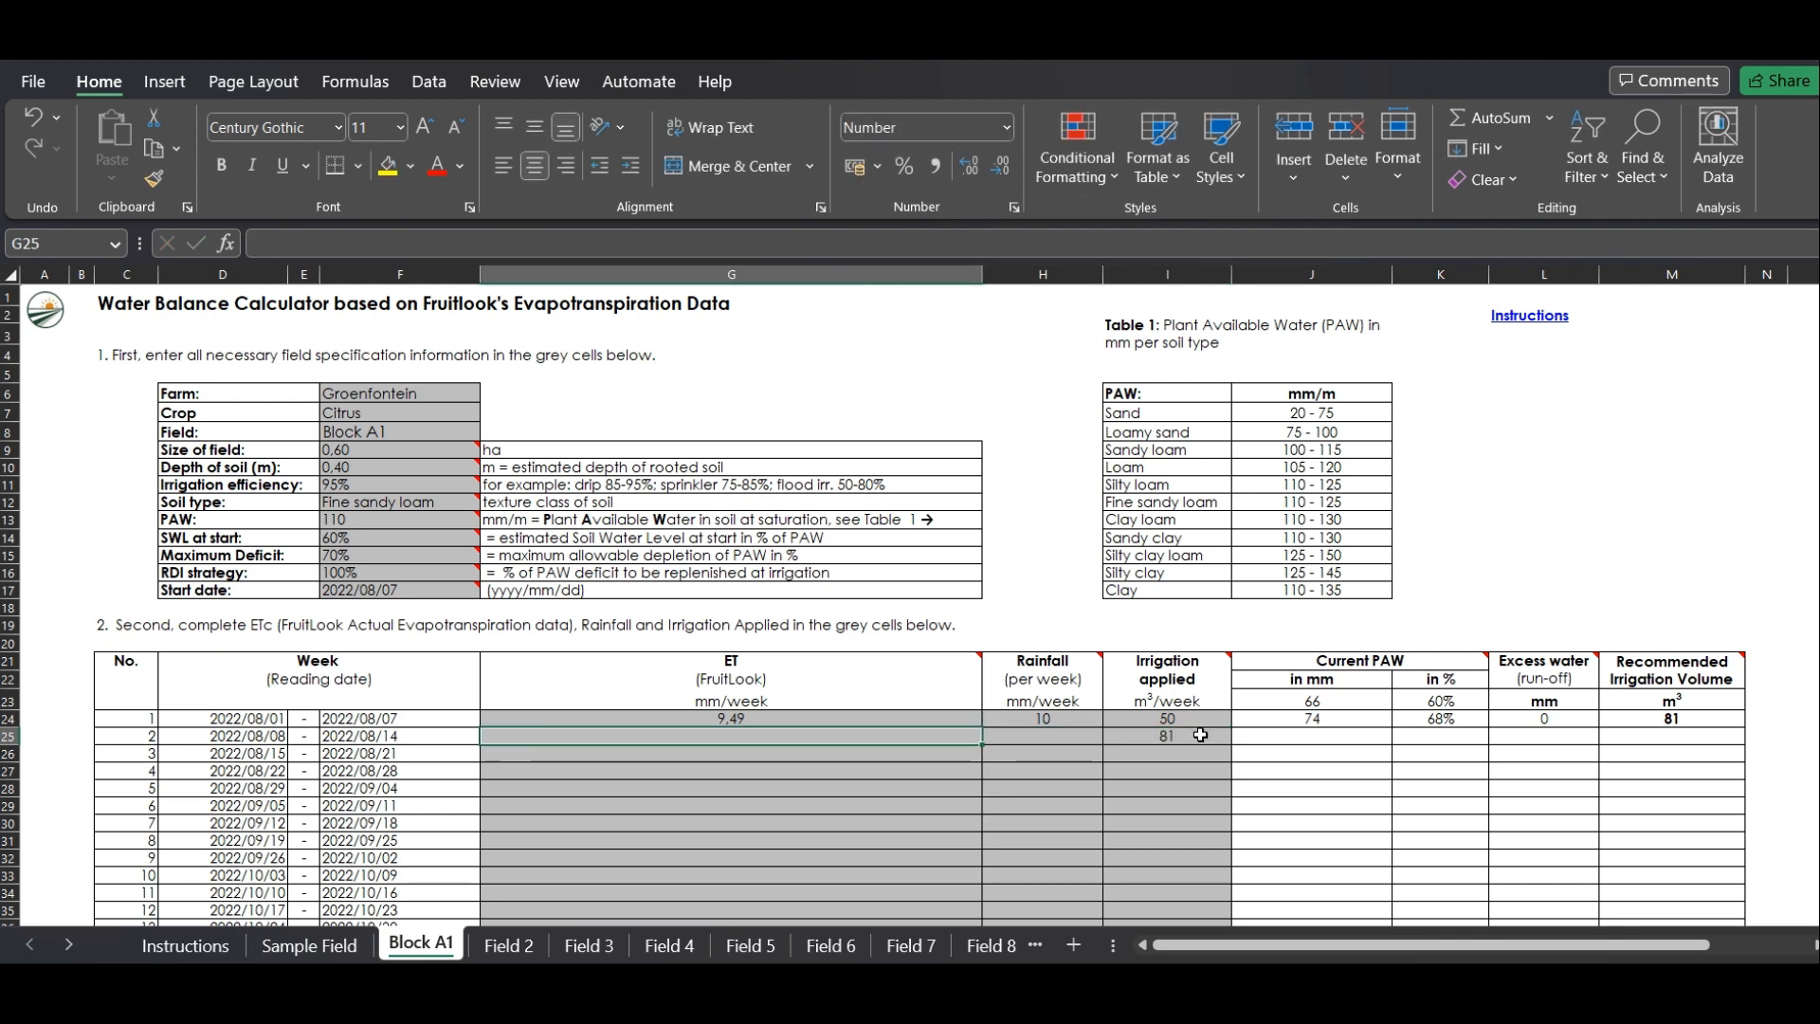
text(8,45)
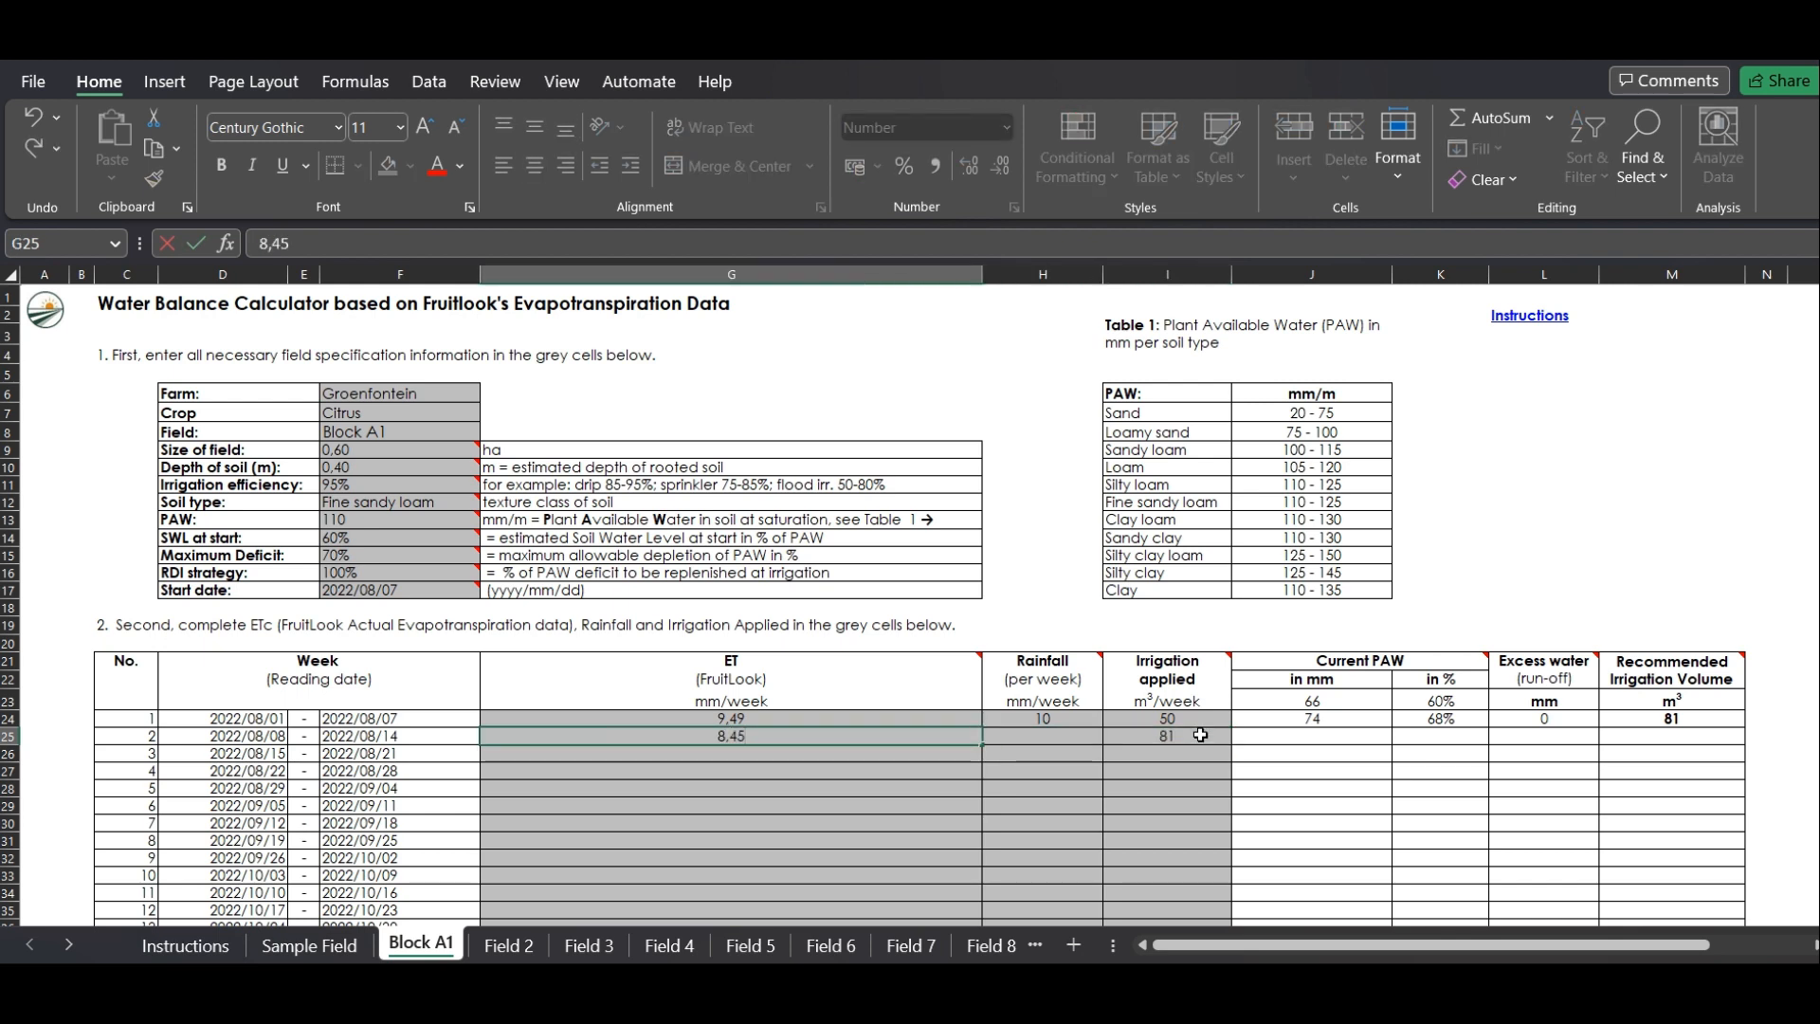
key(Right)
text(0)
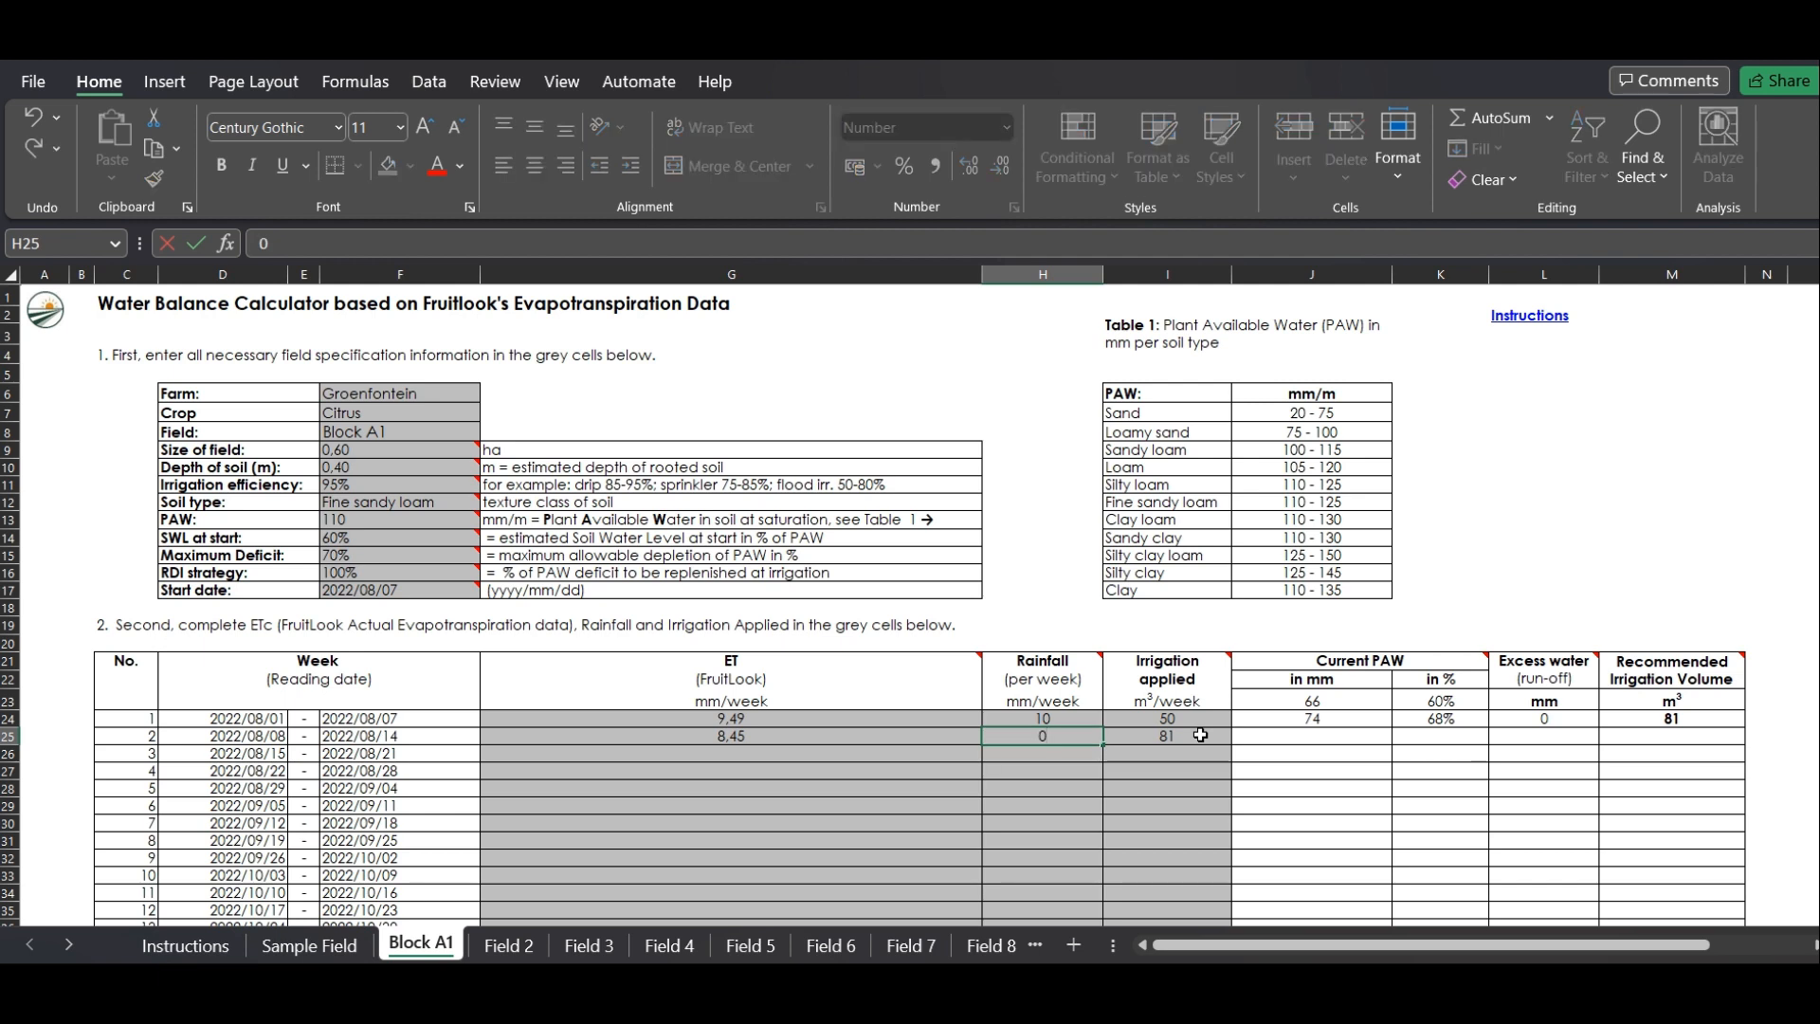
key(Return)
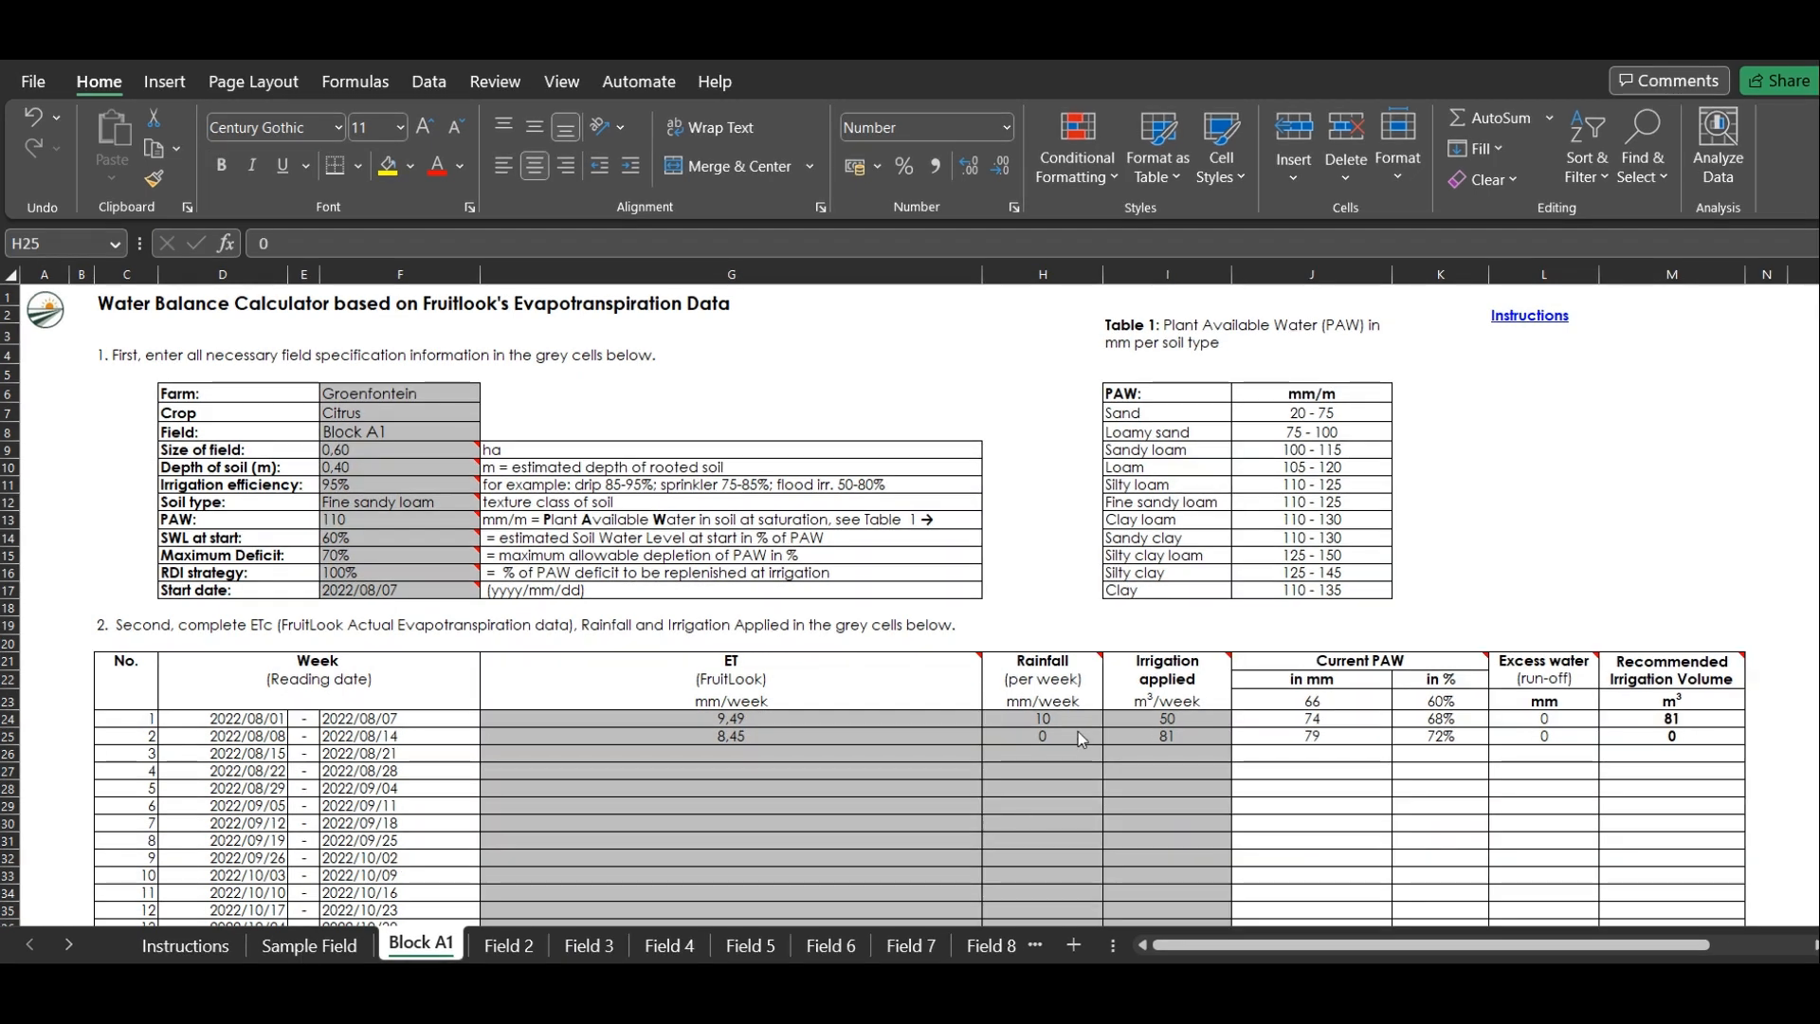
Change the week 2 rainfall to 40 mm
click(1078, 731)
text(40)
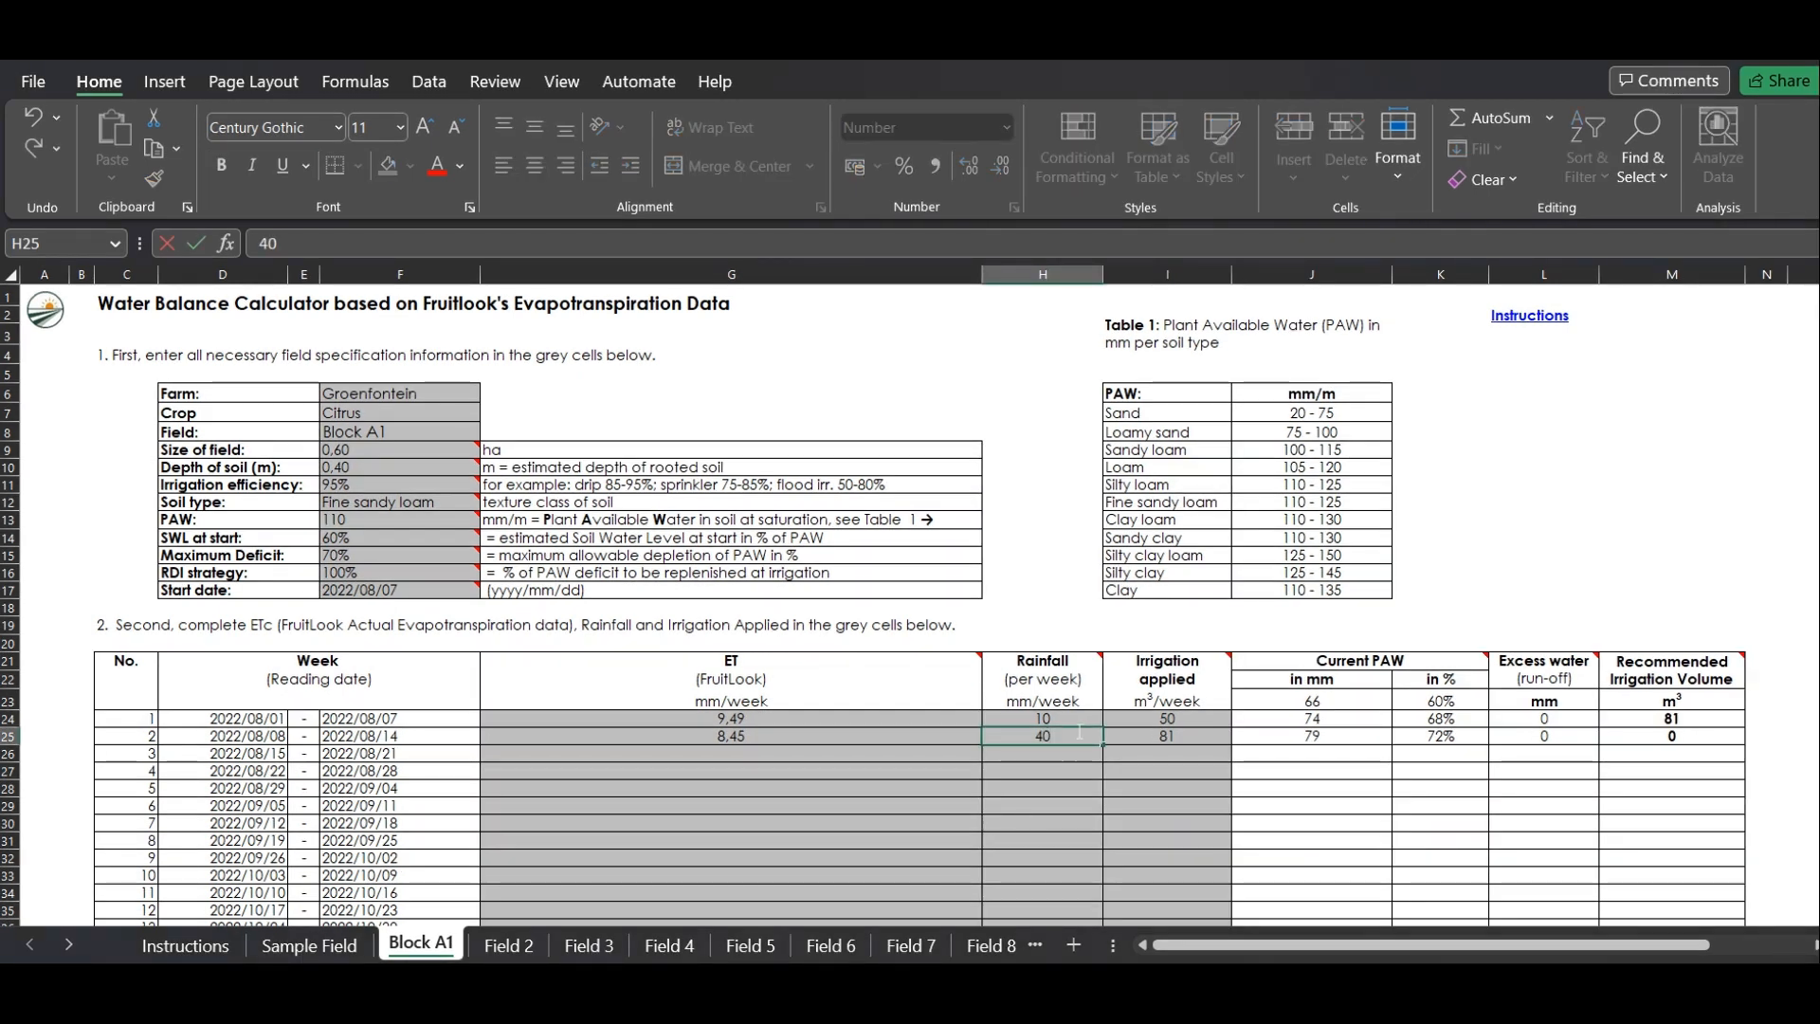
key(Return)
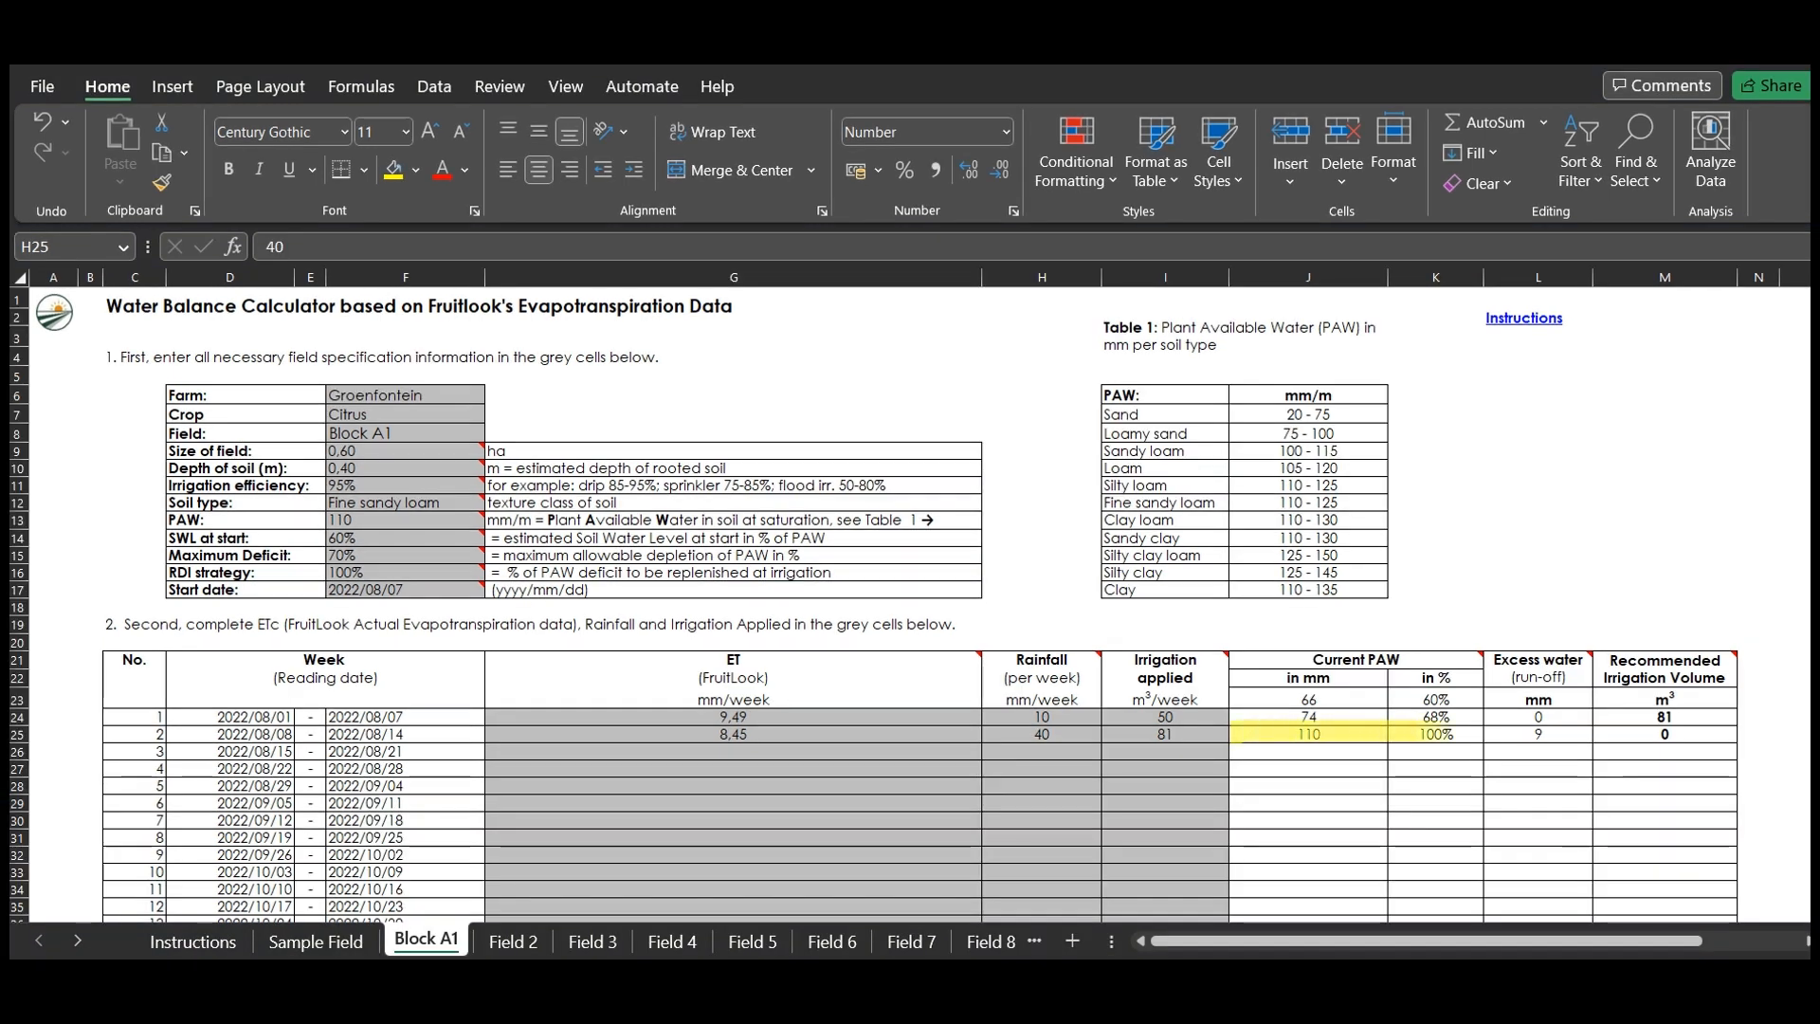